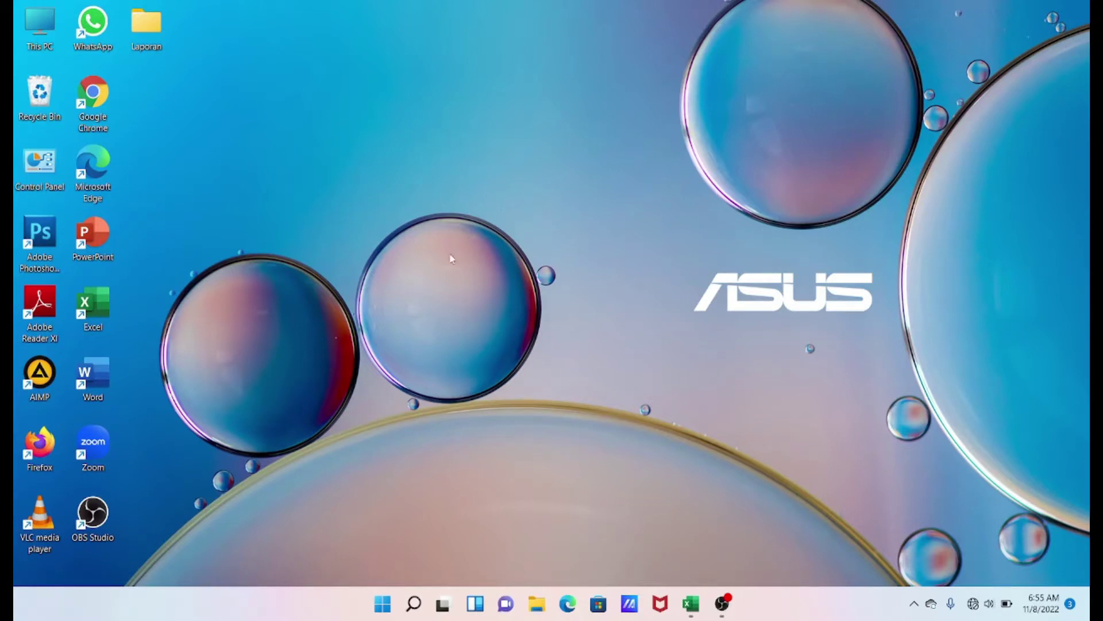
Step: Restore the Book1 window and delete the tax result from C3
{"action": "mouse_move", "coordinate": [691, 603]}
{"action": "left_click", "coordinate": [691, 566]}
{"action": "left_click", "coordinate": [260, 330]}
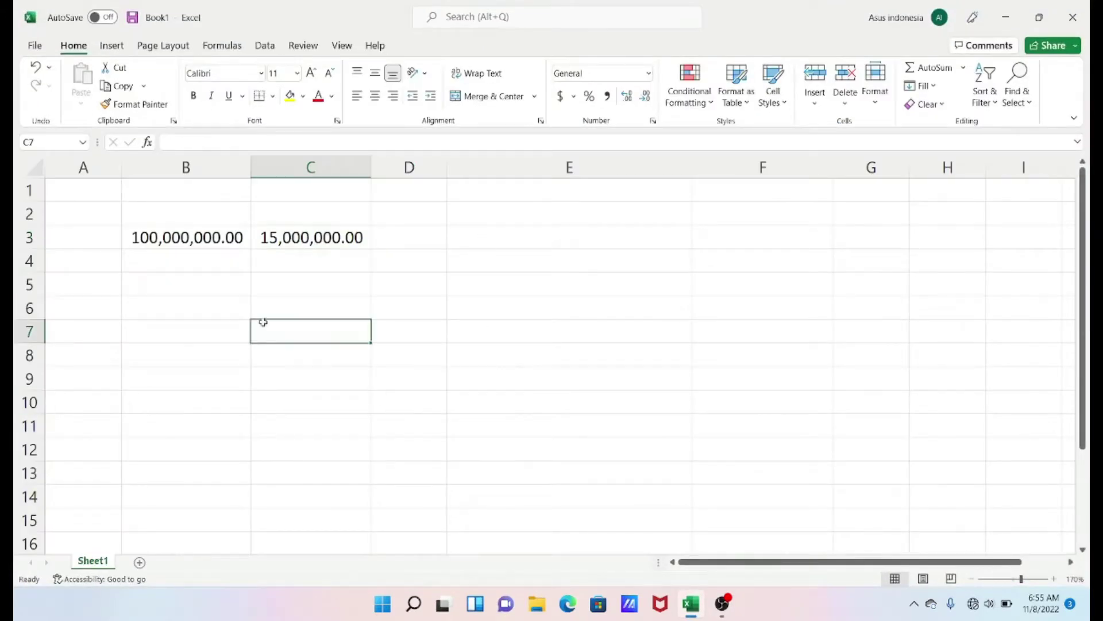
{"action": "left_click", "coordinate": [309, 240]}
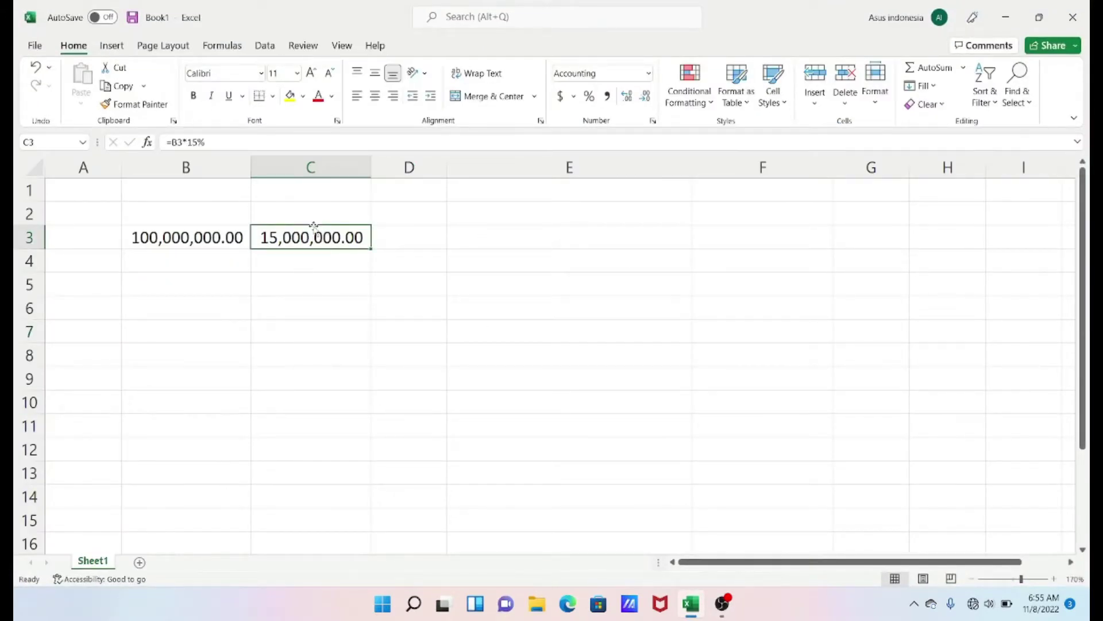
{"action": "key", "text": "BackSpace"}
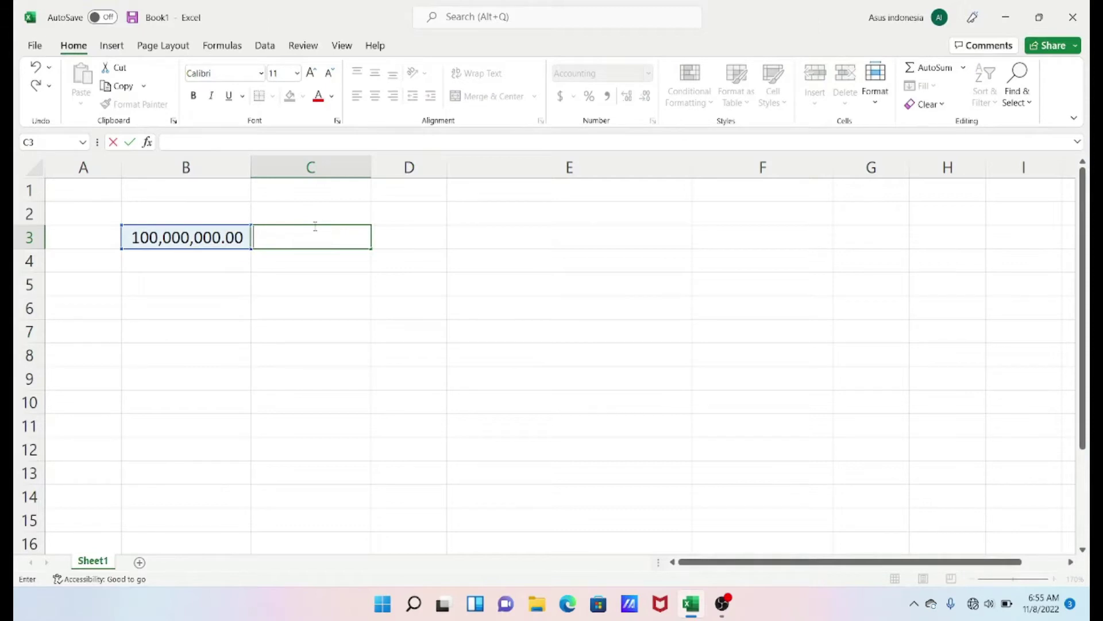
{"action": "key", "text": "ctrl+Return"}
{"action": "left_click", "coordinate": [403, 296]}
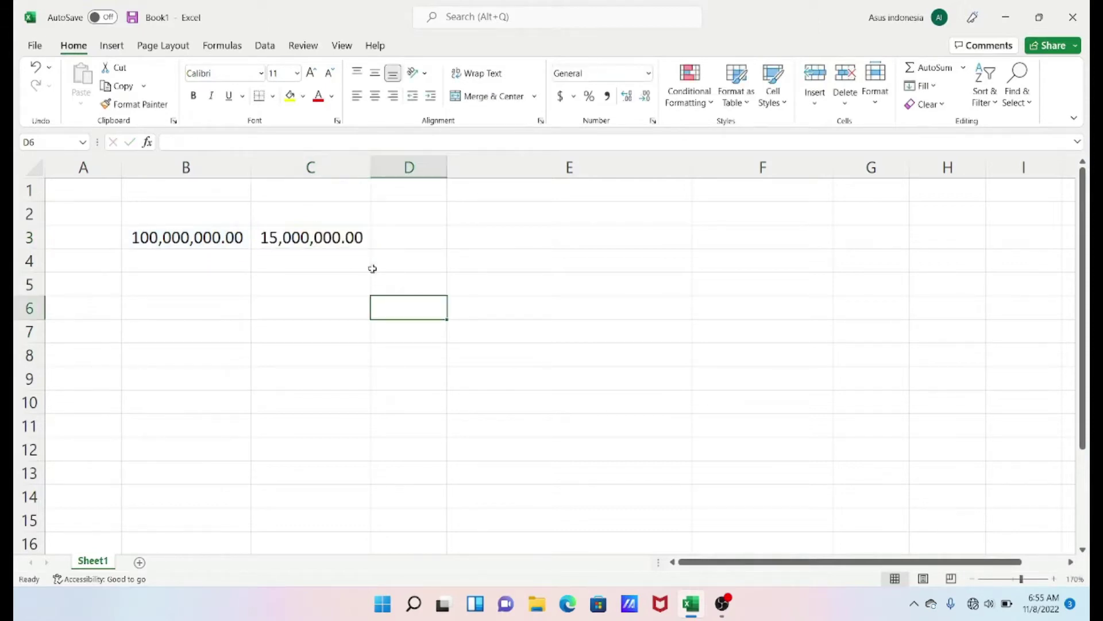
{"action": "left_click", "coordinate": [358, 242]}
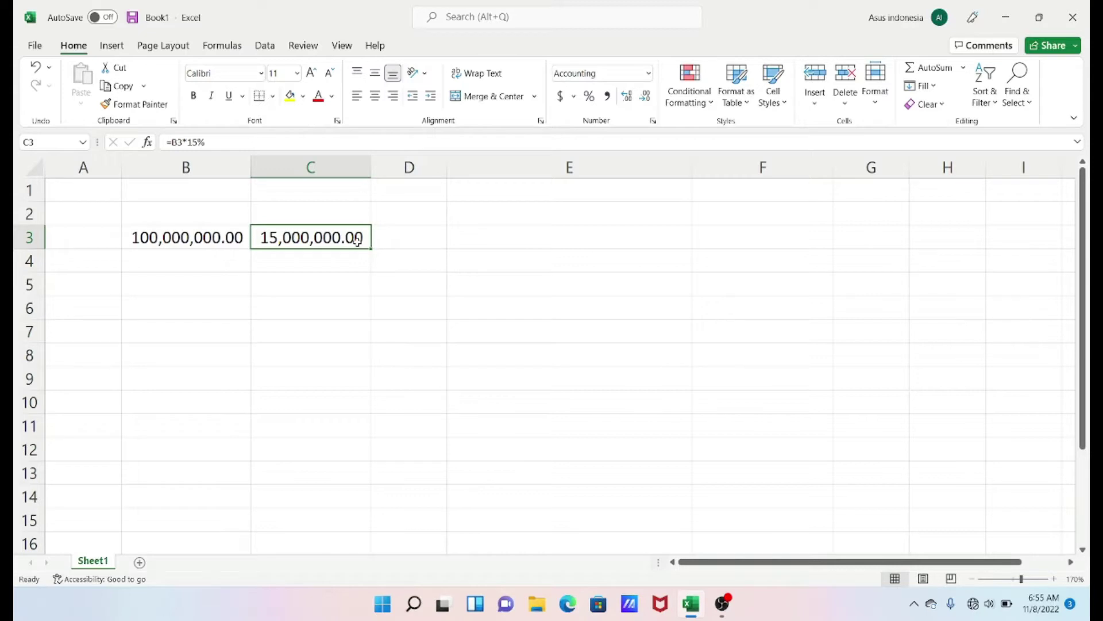
{"action": "key", "text": "BackSpace"}
{"action": "left_click", "coordinate": [382, 273]}
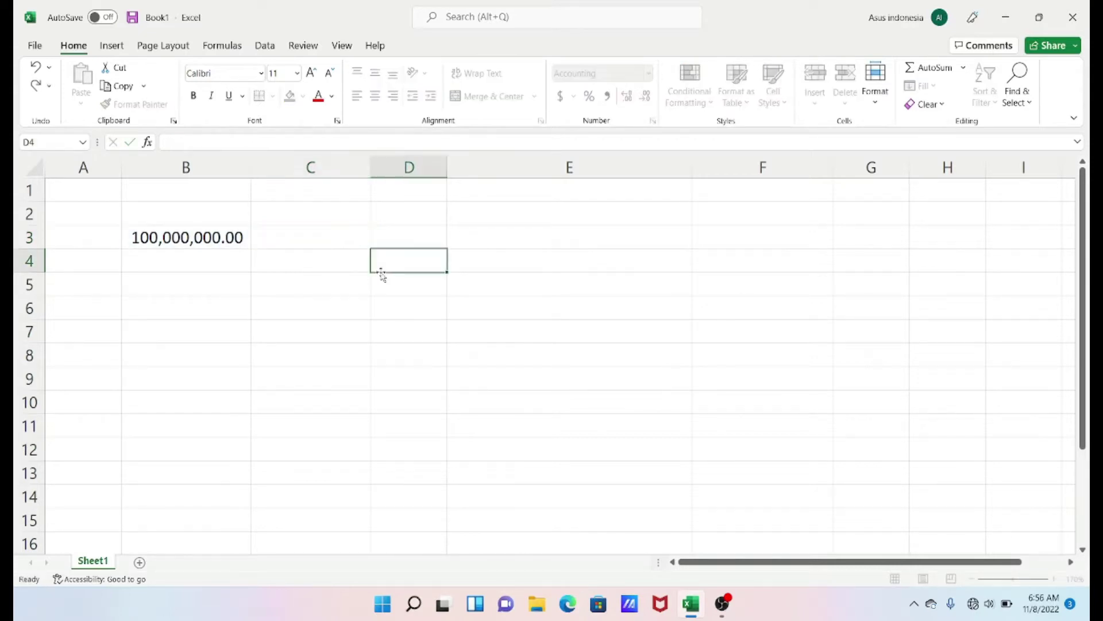
{"action": "left_click", "coordinate": [337, 237]}
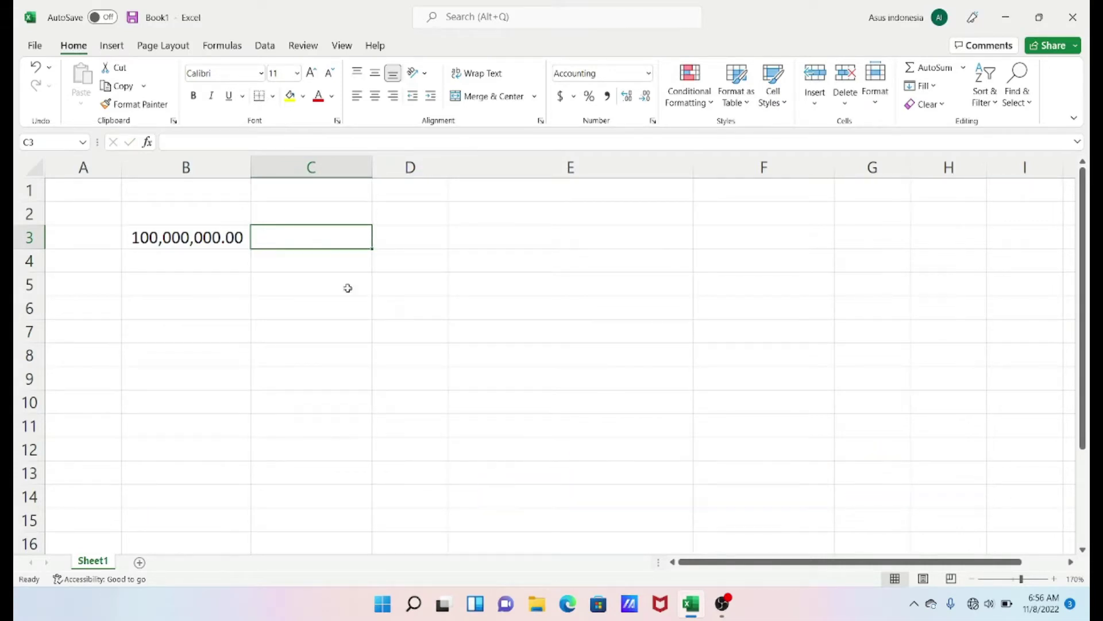
Step: Inspect the Accounting format of 100,000,000.00 in B3 against the empty B4
{"action": "left_click", "coordinate": [386, 277]}
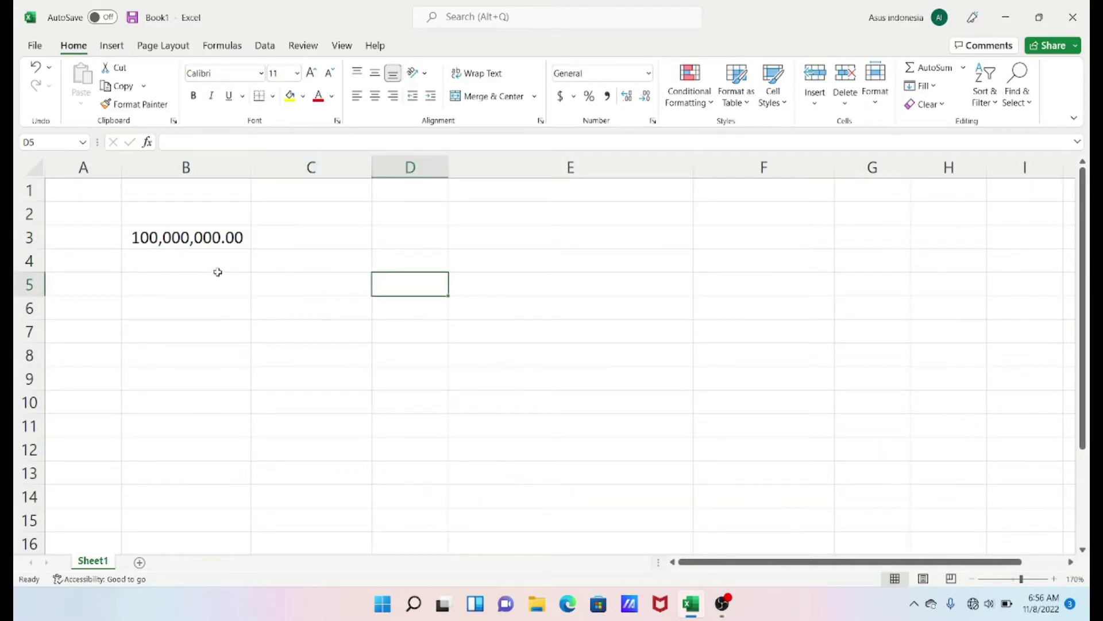
{"action": "left_click", "coordinate": [178, 240]}
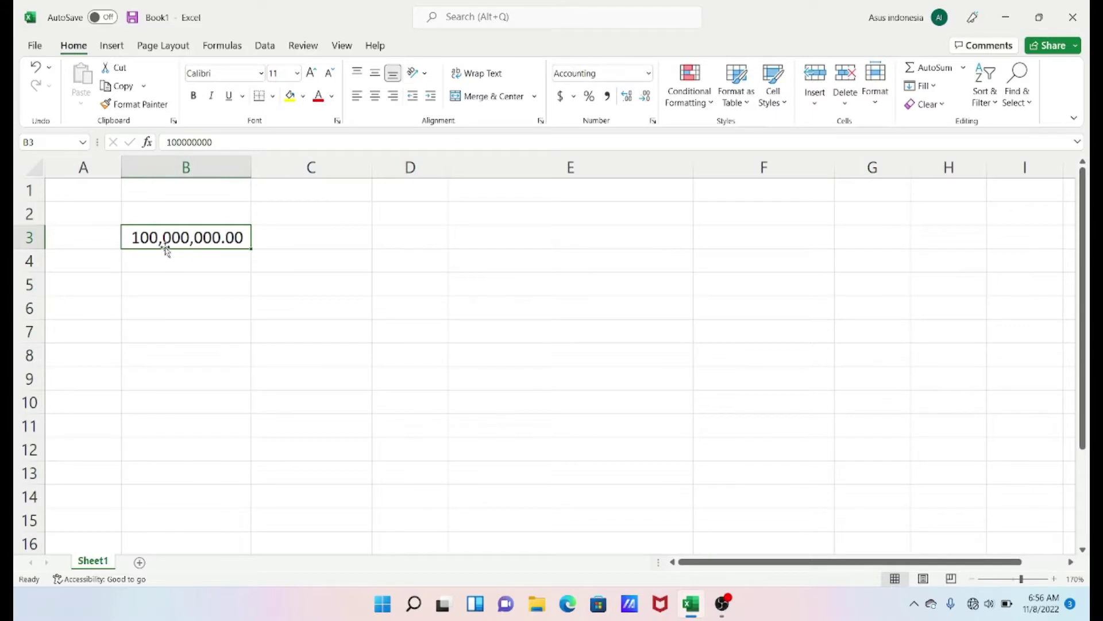
{"action": "left_click", "coordinate": [148, 260]}
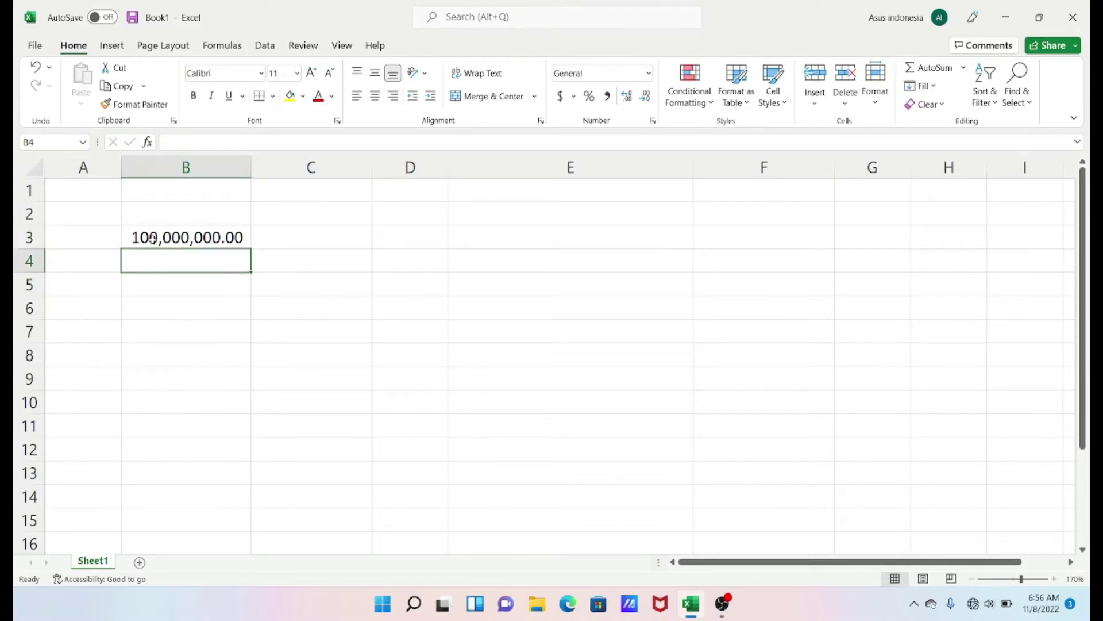
{"action": "left_click", "coordinate": [152, 237]}
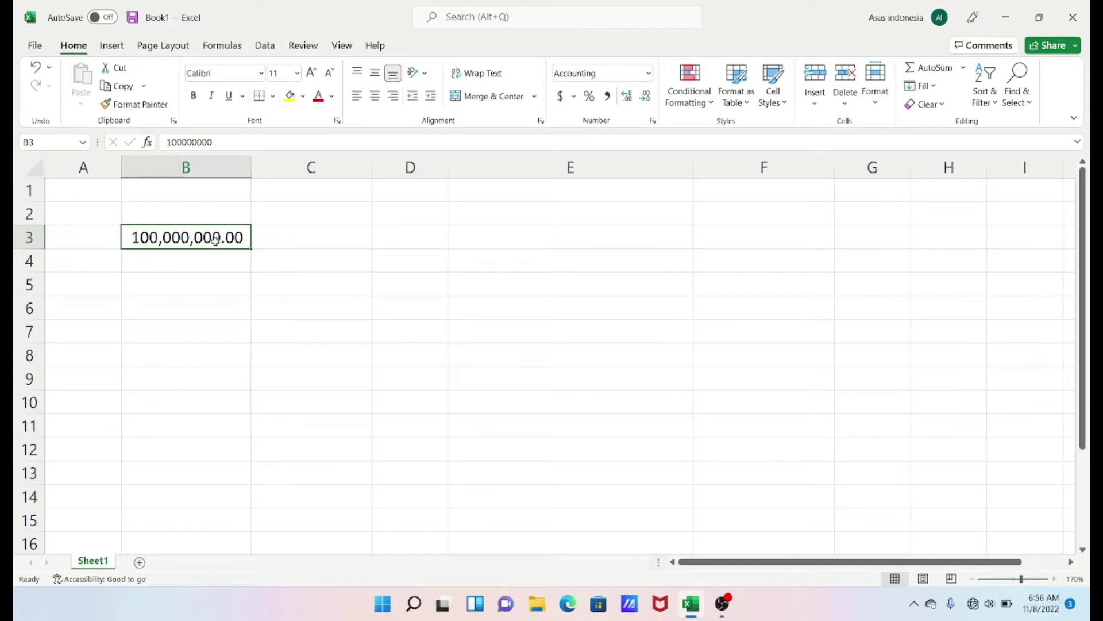
{"action": "left_click", "coordinate": [183, 270]}
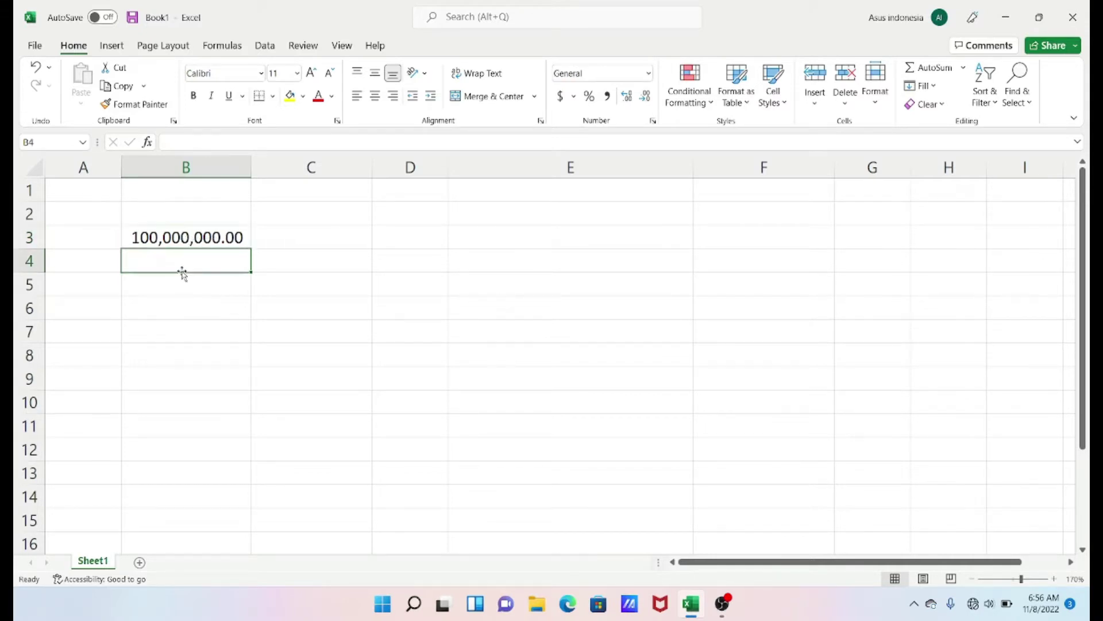
{"action": "left_click", "coordinate": [167, 239]}
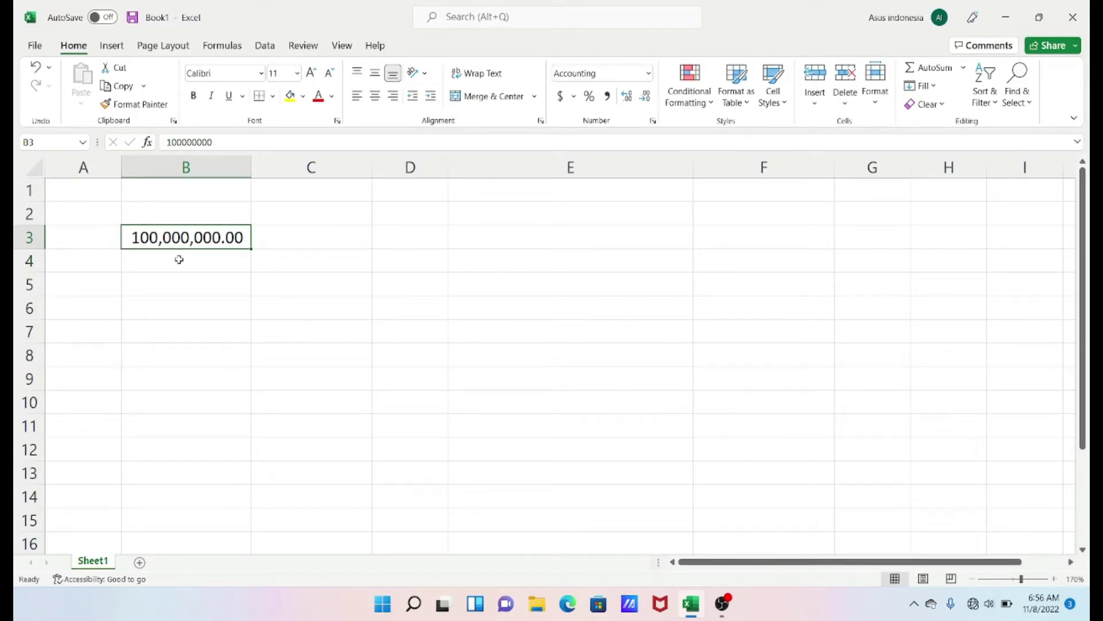
{"action": "left_click", "coordinate": [179, 259]}
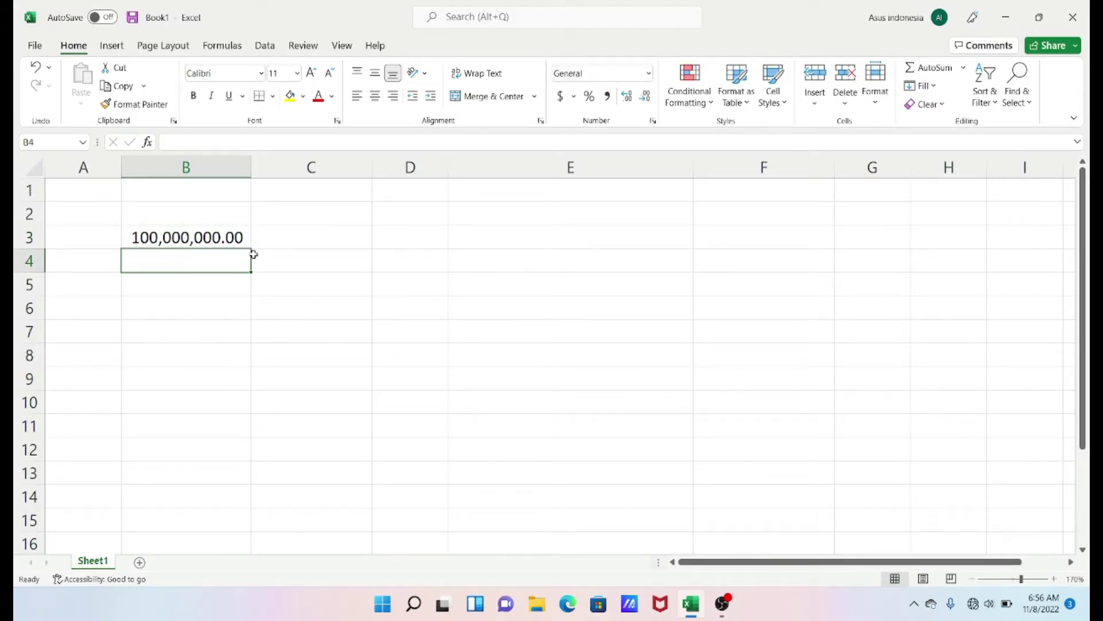
Step: Widen column C by a few pixels, keeping C3 and nearby cells empty
{"action": "left_click", "coordinate": [295, 266]}
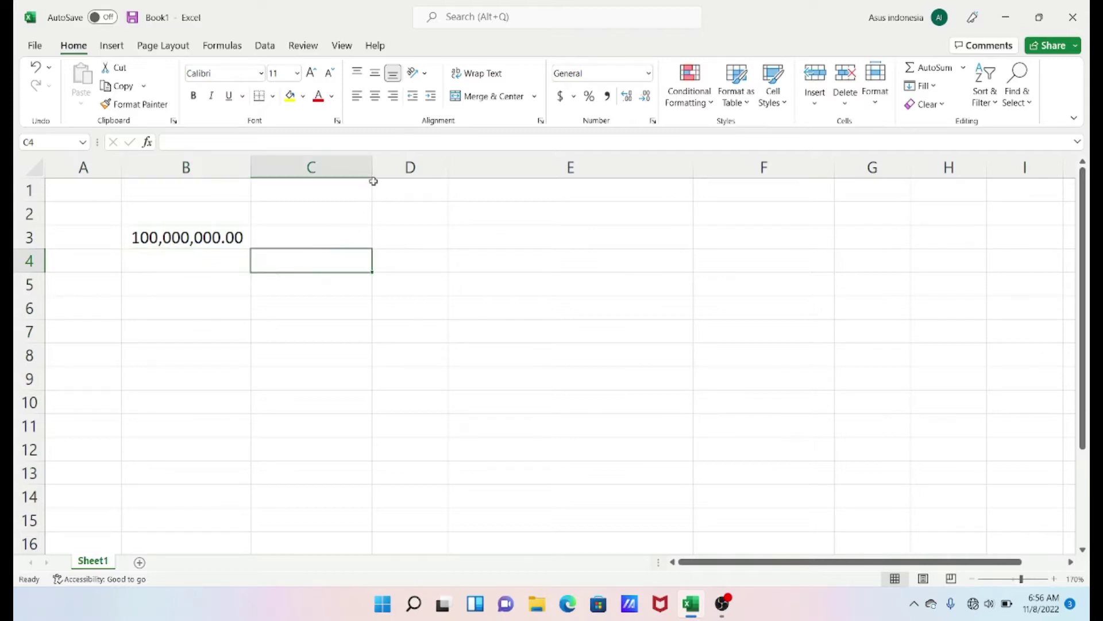
{"action": "left_click_drag", "start_coordinate": [372, 172], "coordinate": [374, 172]}
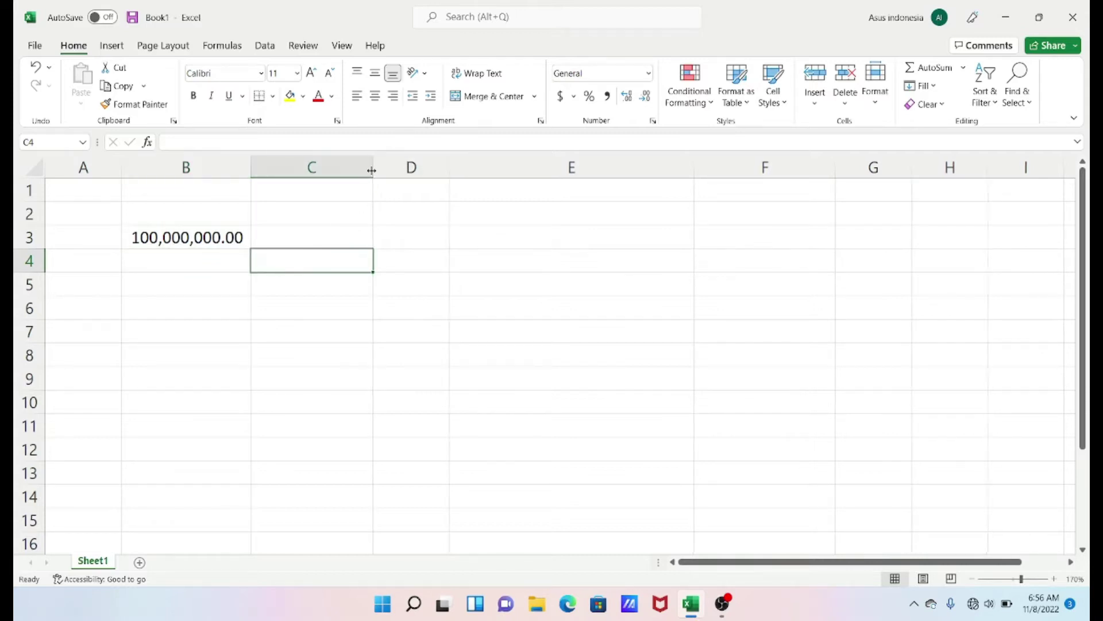
{"action": "left_click", "coordinate": [383, 314]}
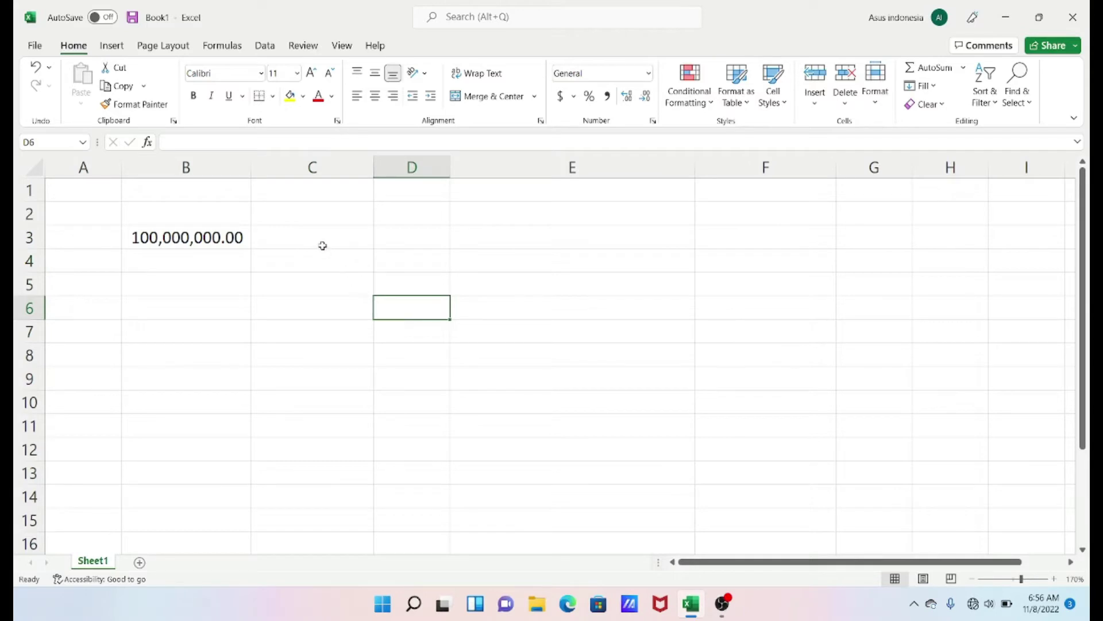
{"action": "left_click", "coordinate": [323, 246]}
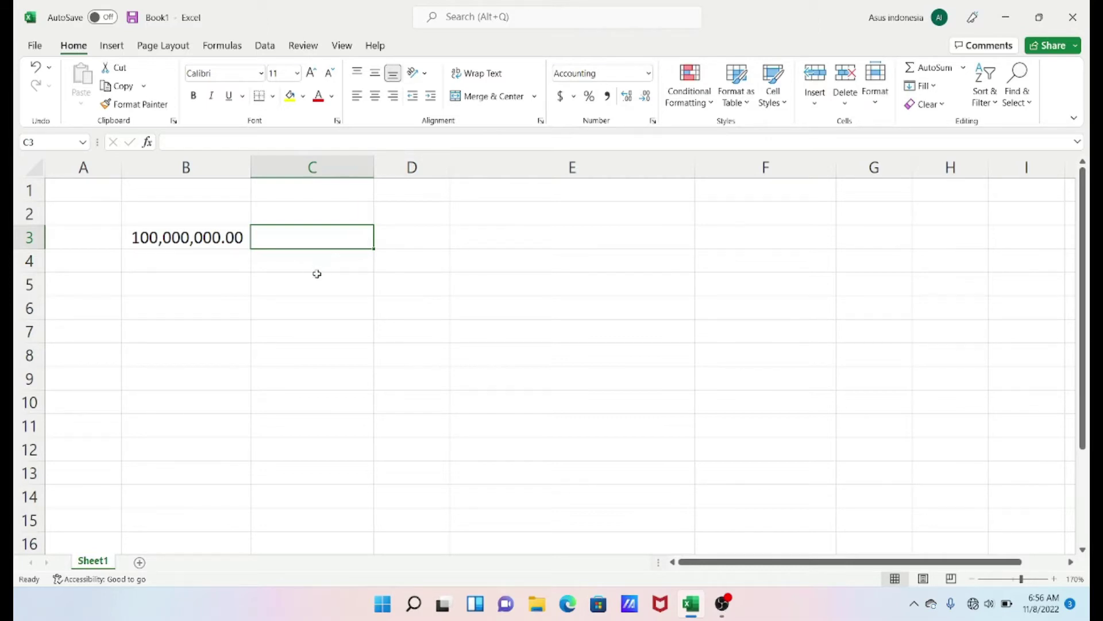
{"action": "left_click", "coordinate": [316, 271]}
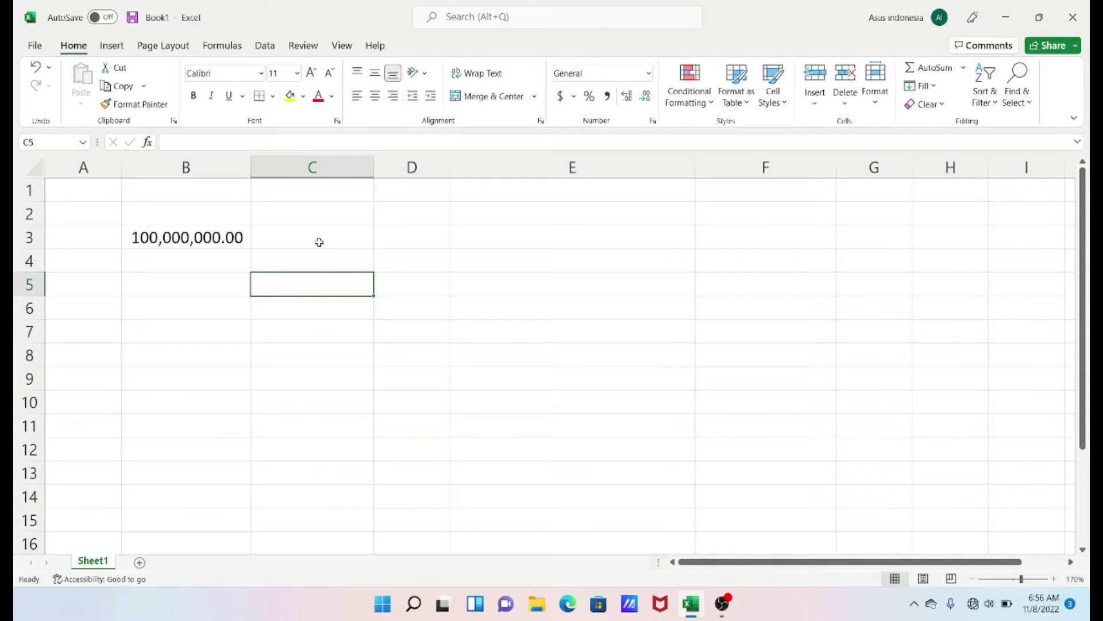
Step: Label cell B2 as DPP
{"action": "left_click", "coordinate": [178, 217]}
{"action": "type", "text": "D"}
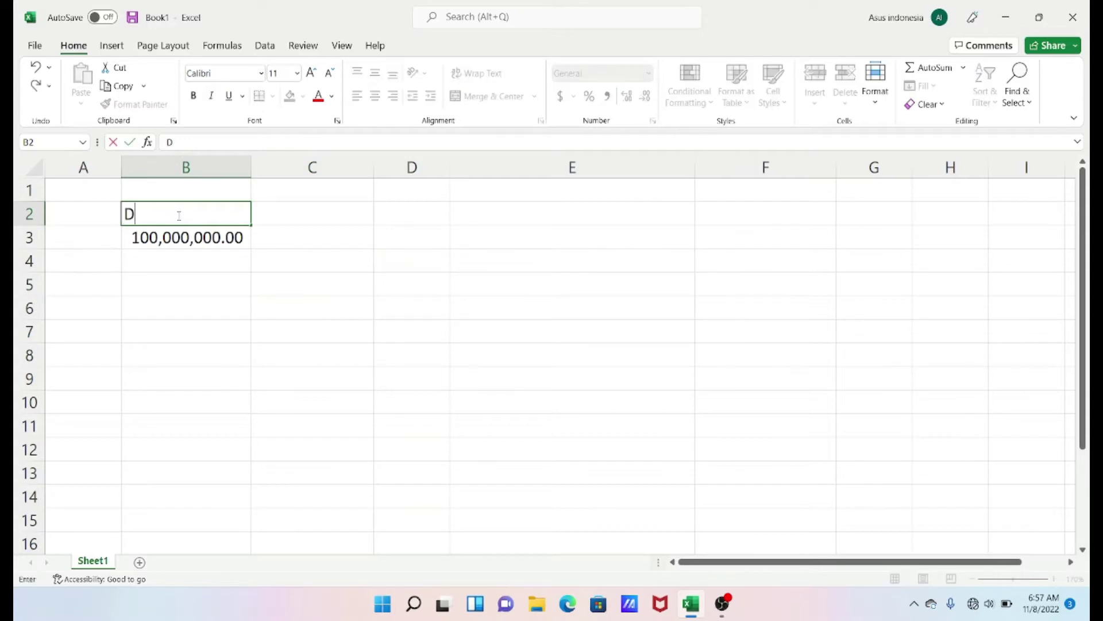
{"action": "type", "text": "PP"}
{"action": "key", "text": "Tab"}
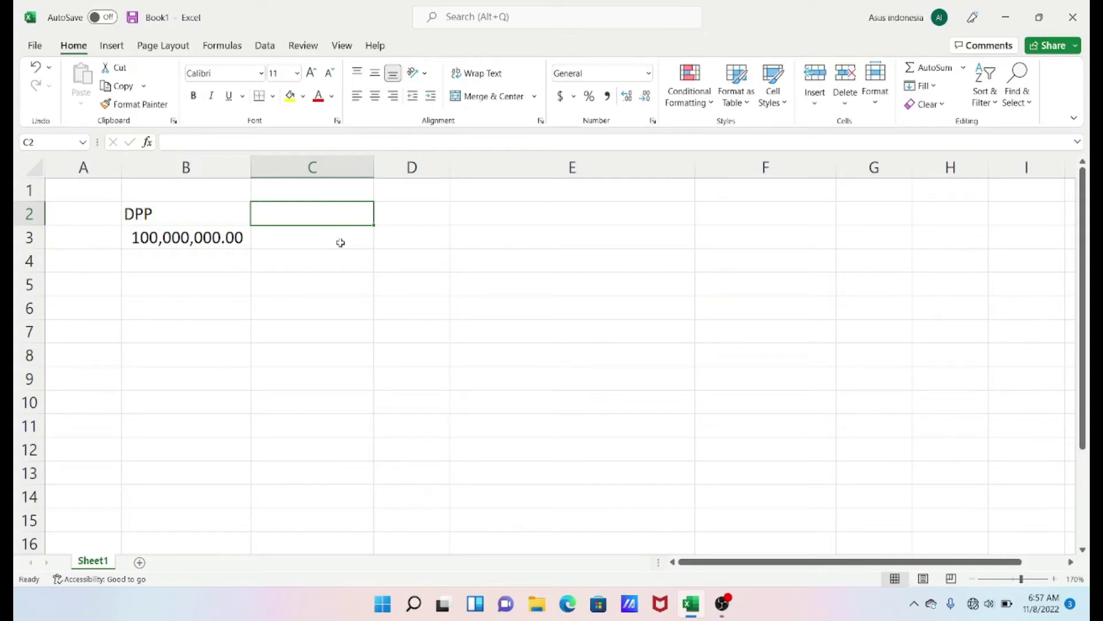
Step: Enter =B3*1,5% in C3, which Excel flags as a possible typo
{"action": "left_click", "coordinate": [340, 243]}
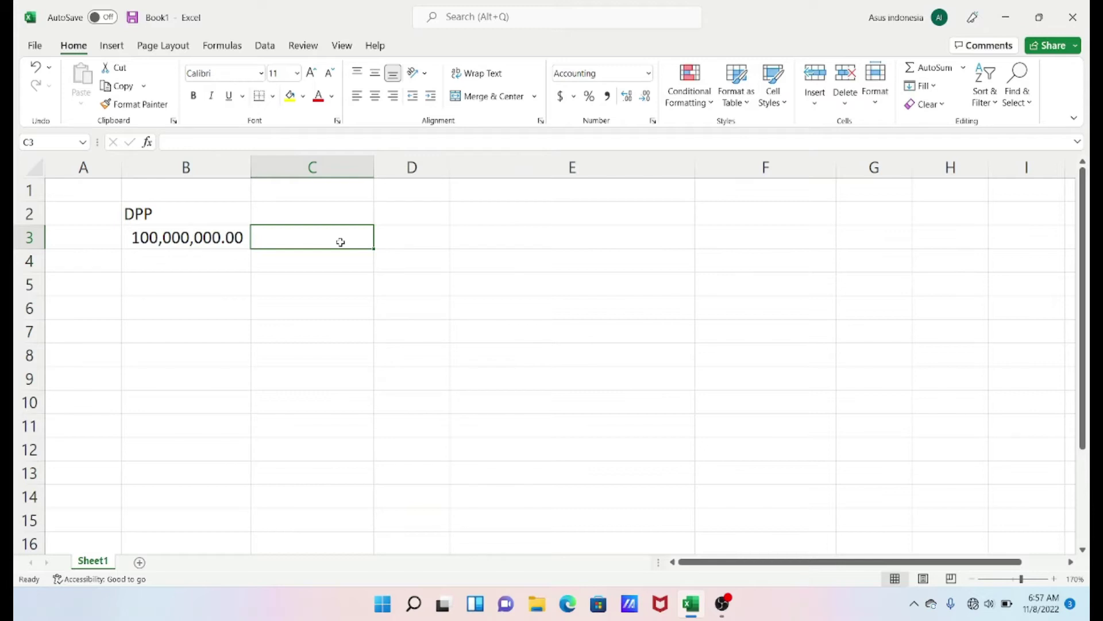
{"action": "type", "text": "="}
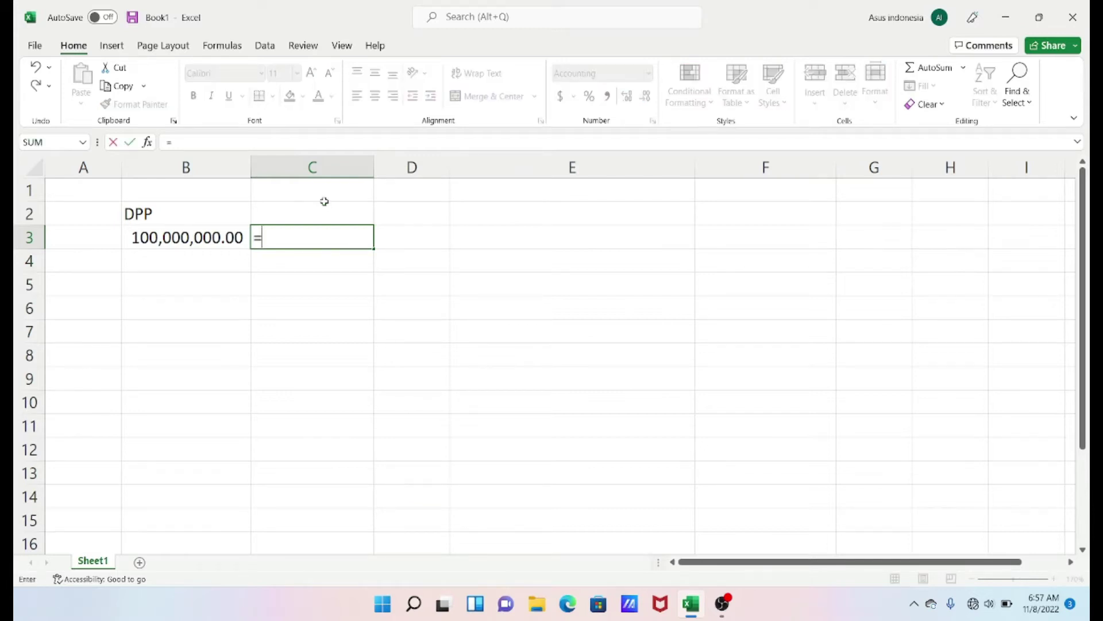
{"action": "left_click", "coordinate": [228, 238]}
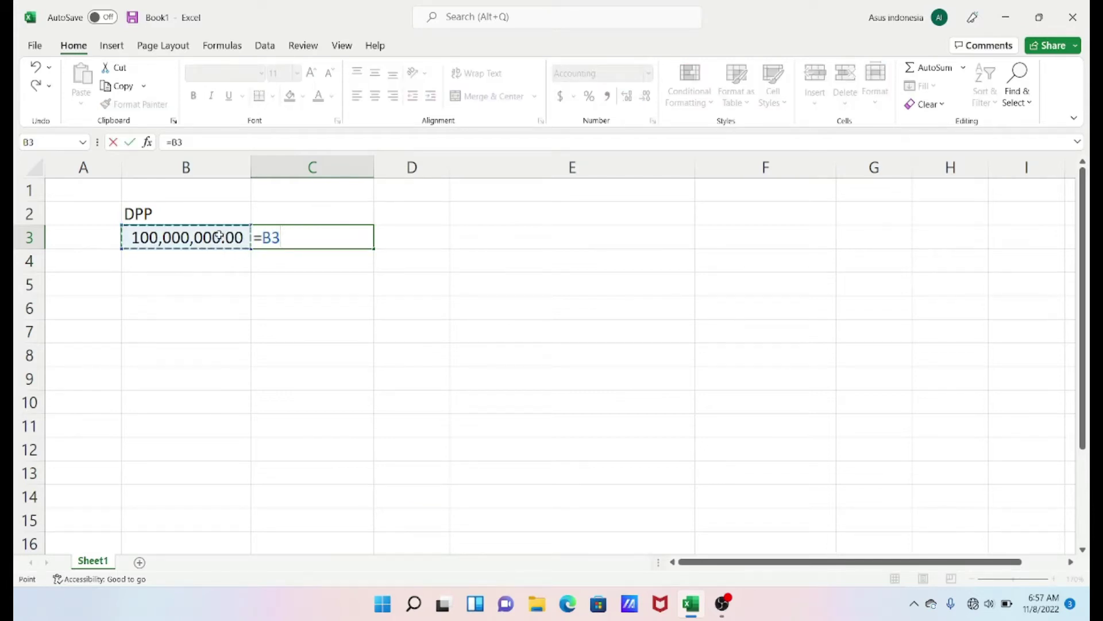
{"action": "type", "text": "*1"}
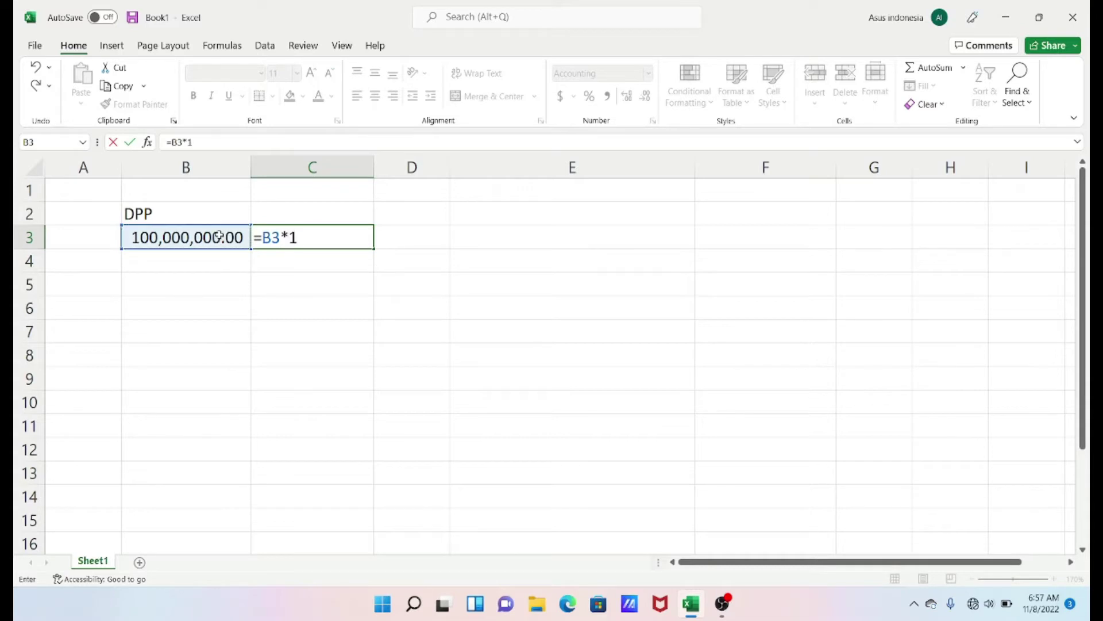
{"action": "type", "text": ","}
{"action": "type", "text": "5%"}
{"action": "key", "text": "Return"}
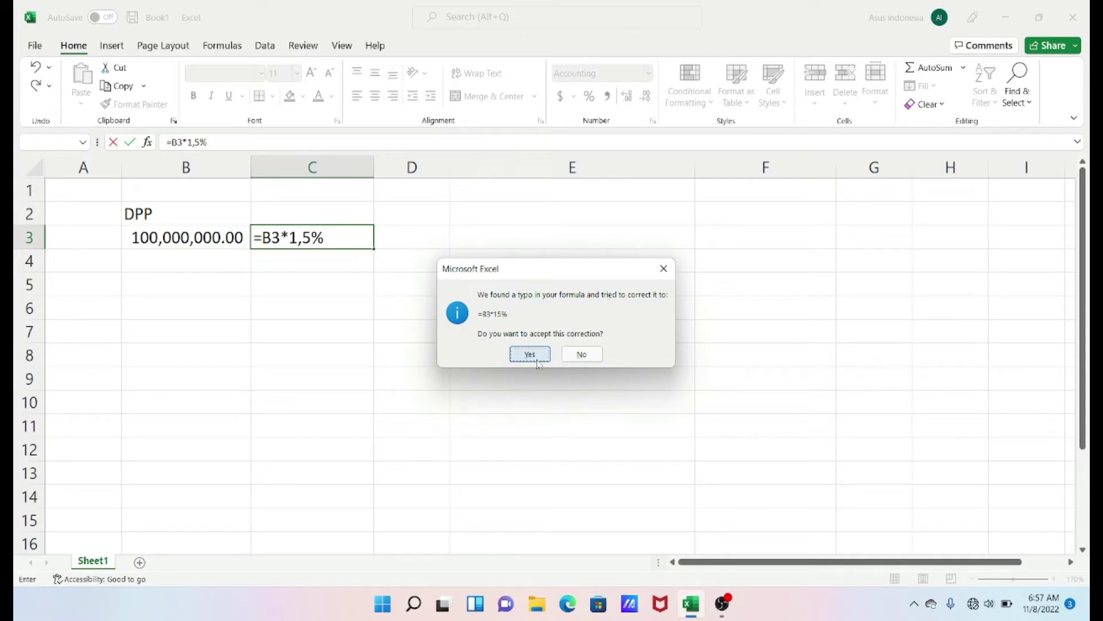
{"action": "left_click", "coordinate": [537, 358]}
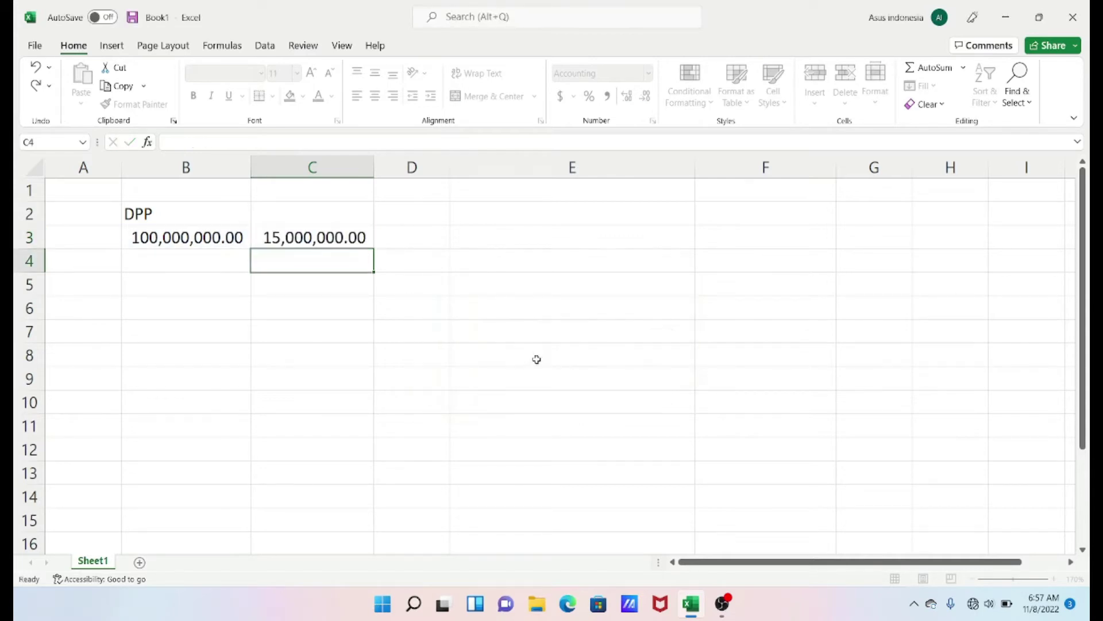
{"action": "left_click", "coordinate": [481, 359]}
{"action": "left_click", "coordinate": [329, 238]}
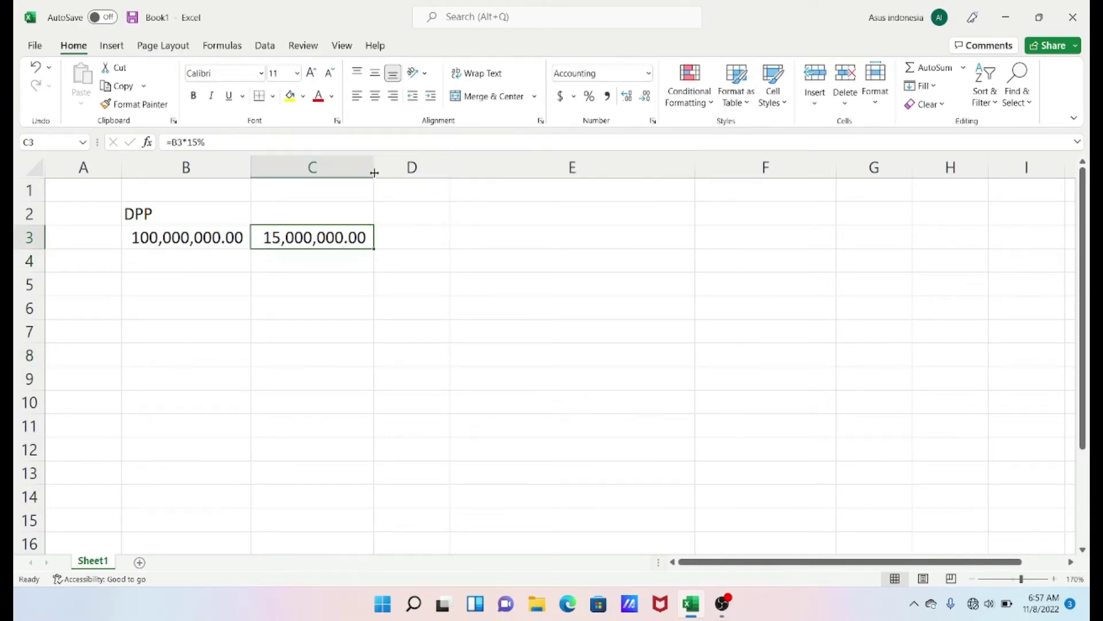
{"action": "left_click_drag", "start_coordinate": [374, 172], "coordinate": [370, 174]}
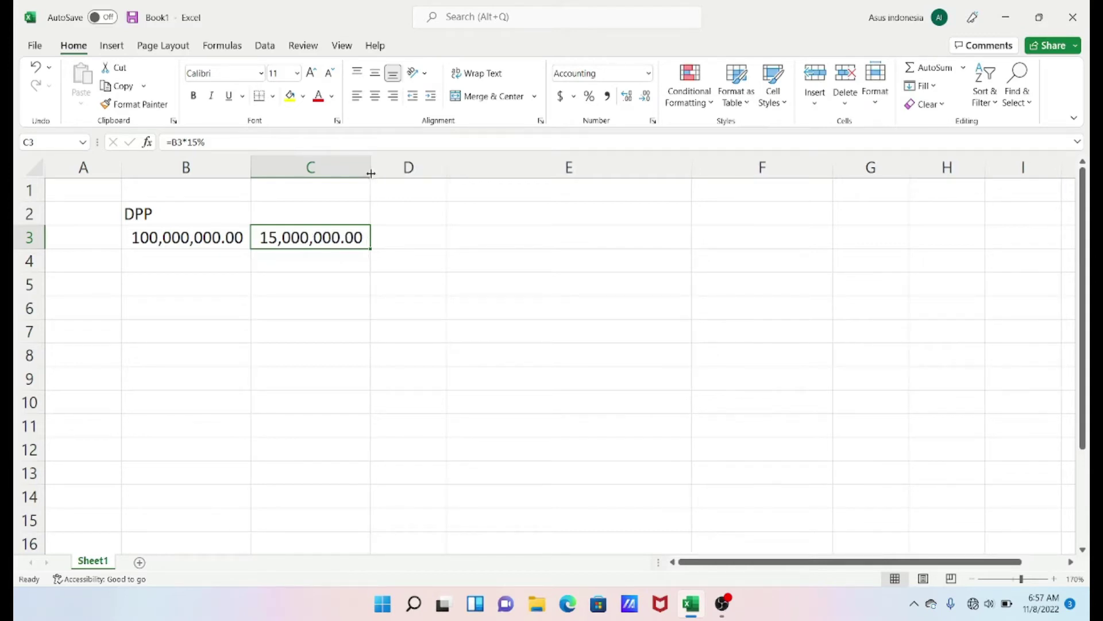
{"action": "left_click", "coordinate": [403, 213]}
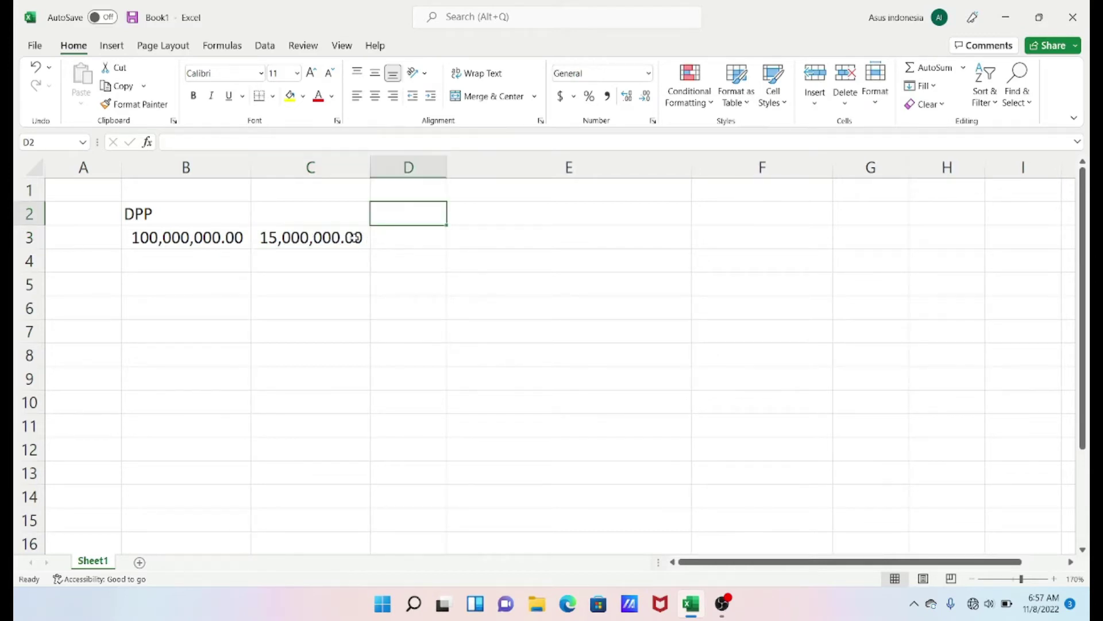
{"action": "left_click", "coordinate": [354, 238]}
{"action": "left_click", "coordinate": [451, 239]}
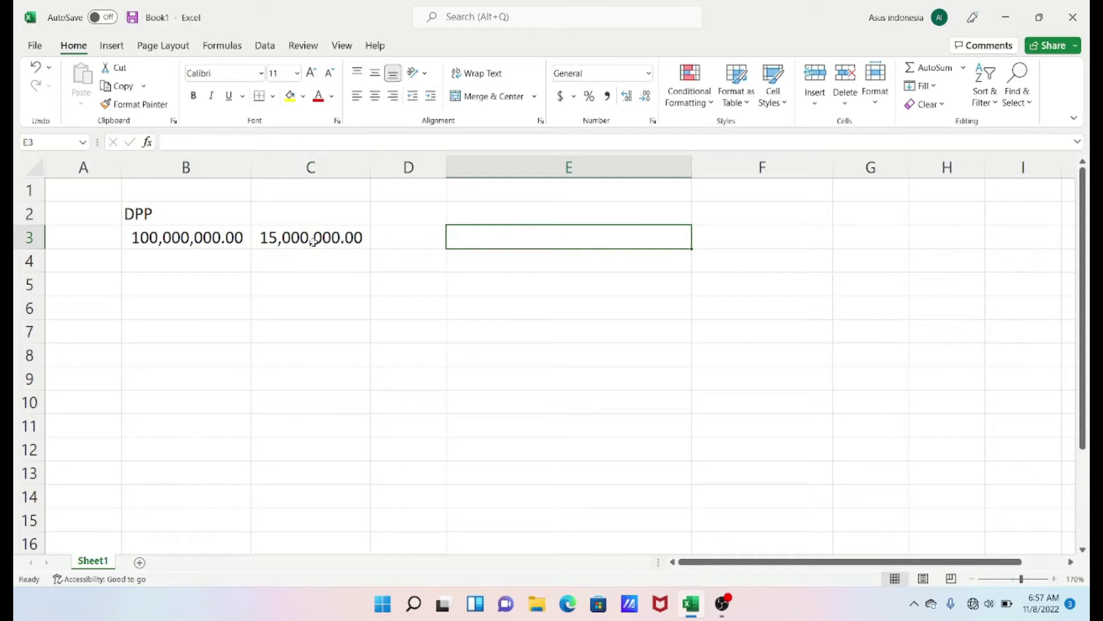
{"action": "left_click_drag", "start_coordinate": [305, 237], "coordinate": [501, 230]}
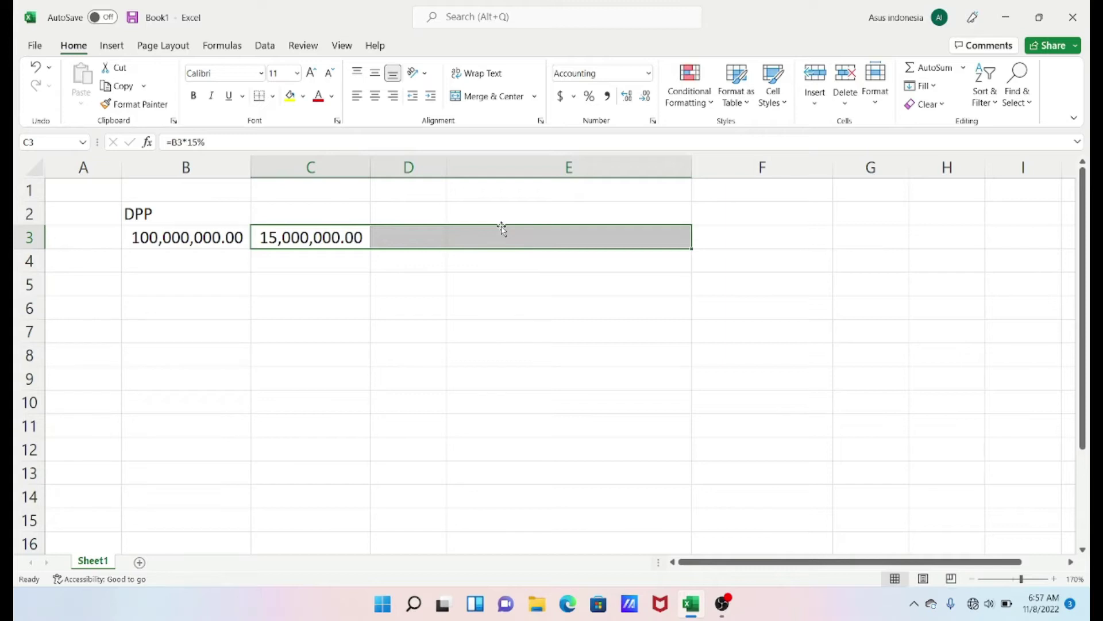
Step: Clear the tax value from C3 and check the DPP amount in B3
{"action": "key", "text": "BackSpace"}
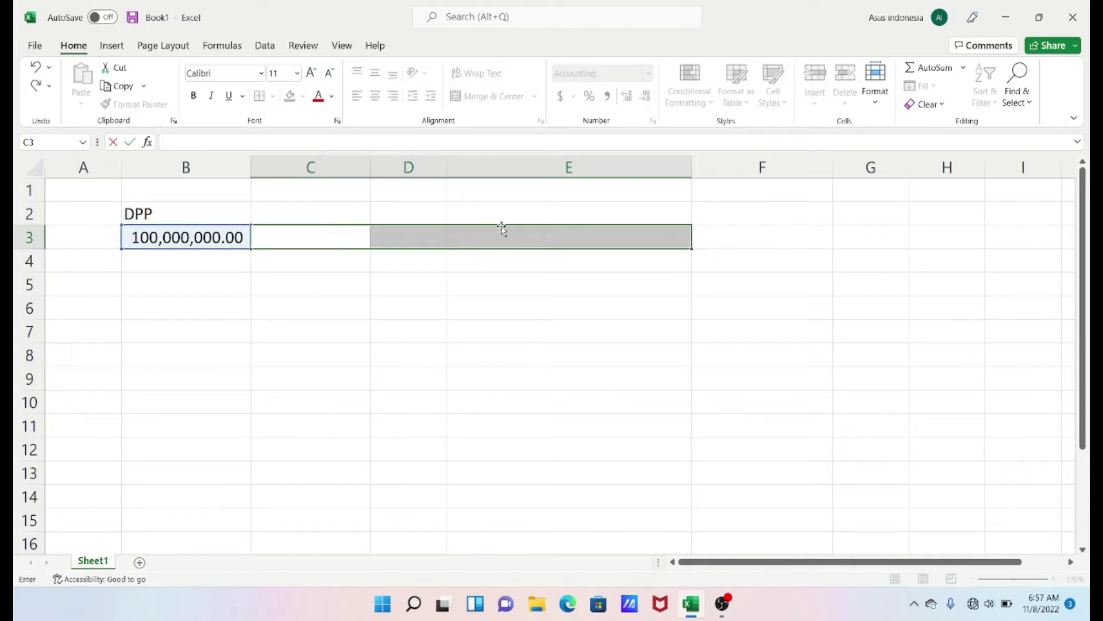
{"action": "left_click", "coordinate": [451, 314]}
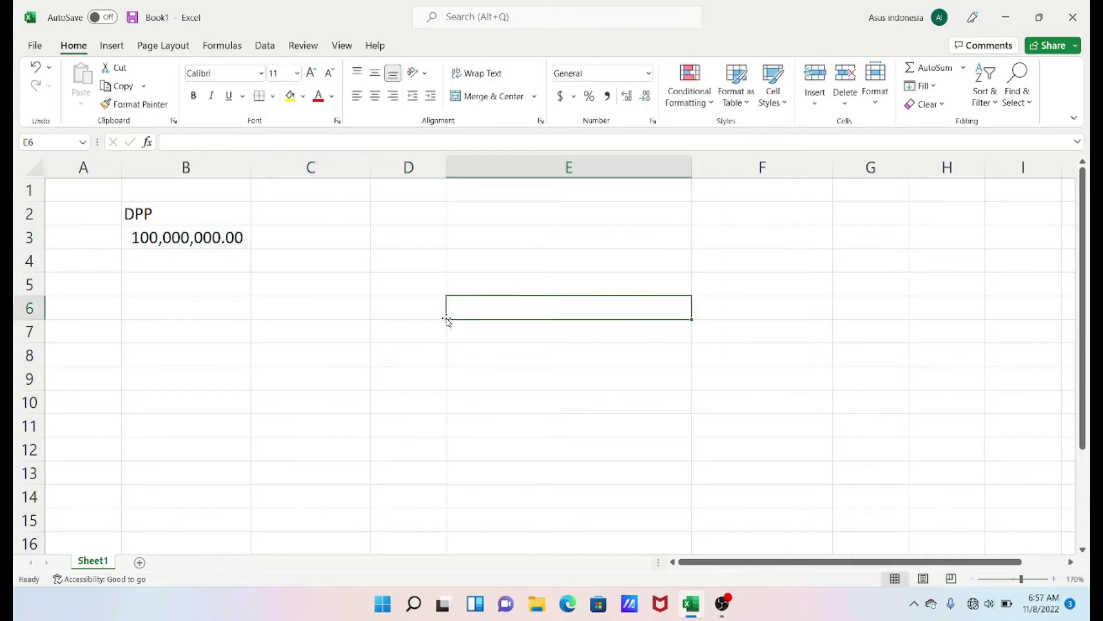
{"action": "left_click", "coordinate": [156, 239]}
{"action": "left_click", "coordinate": [264, 244]}
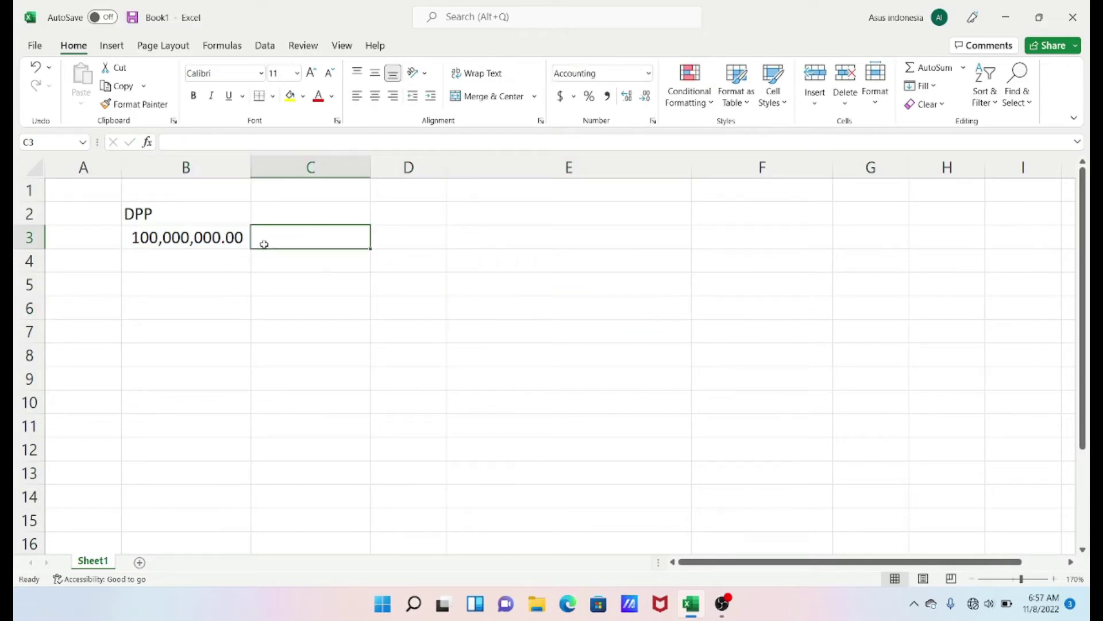
{"action": "left_click", "coordinate": [171, 243]}
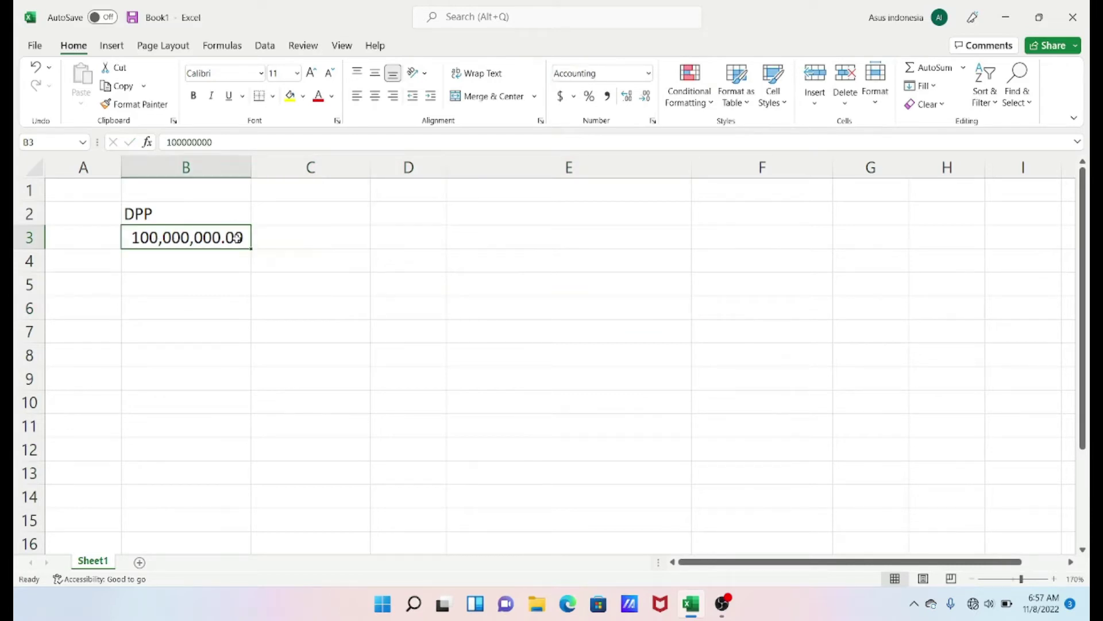
Step: Try entering 100.000.000,00 in C3, compare it with B3, then clear it
{"action": "left_click", "coordinate": [280, 241]}
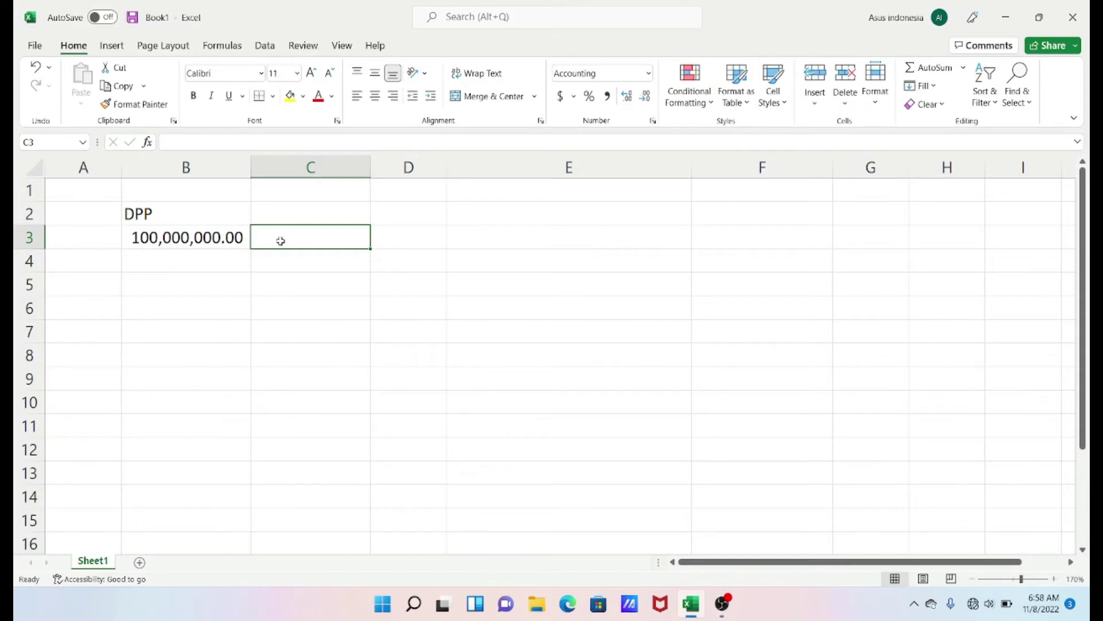
{"action": "type", "text": "10"}
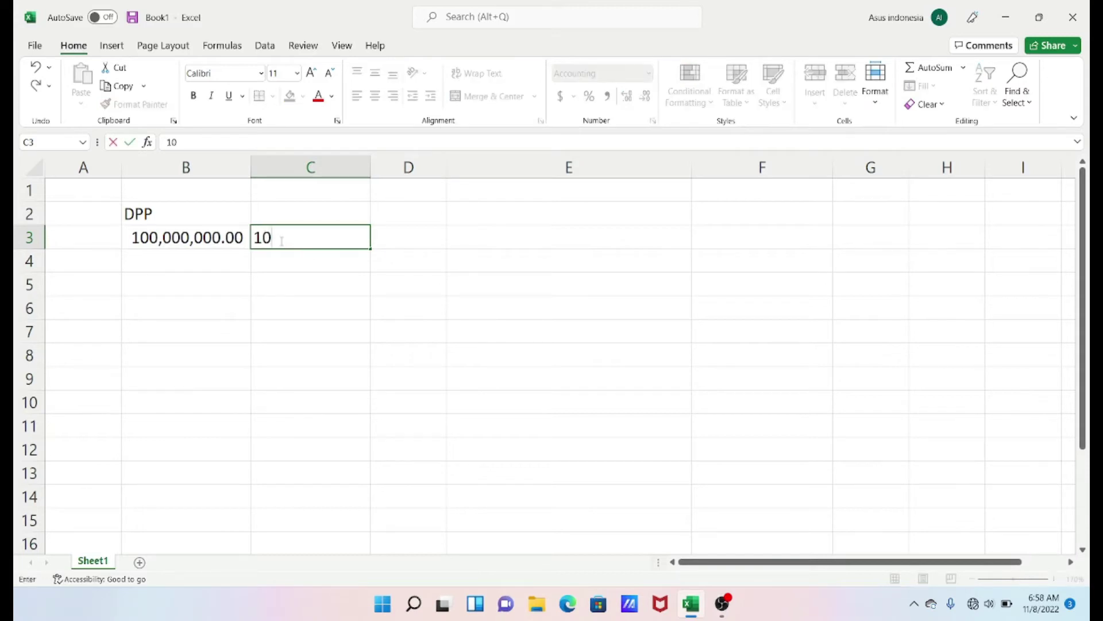
{"action": "type", "text": "0."}
{"action": "type", "text": "1000"}
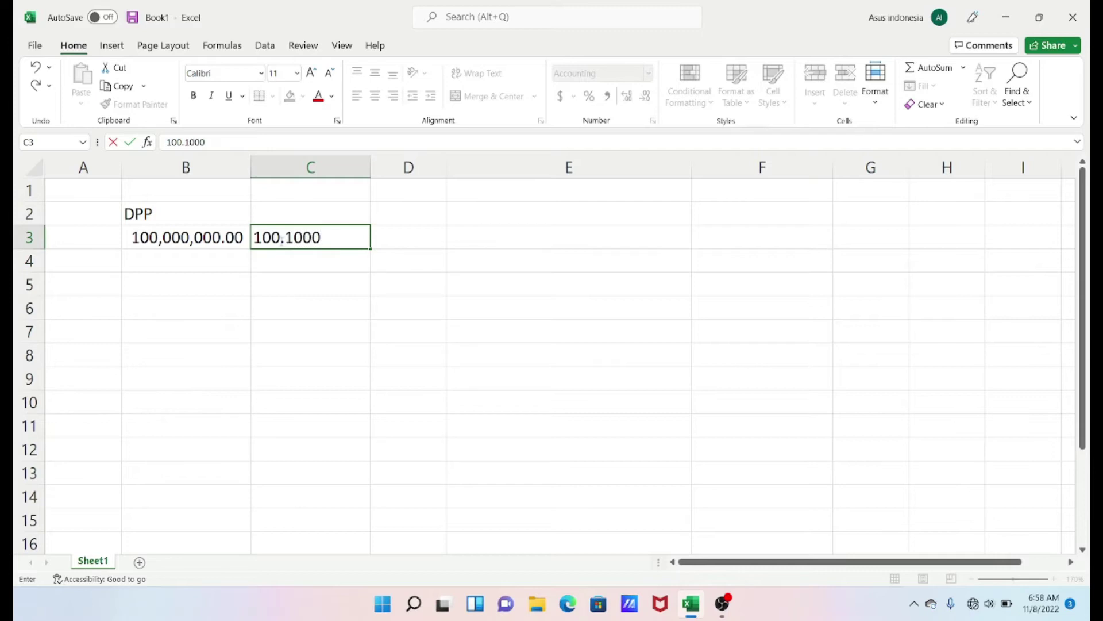
{"action": "key", "text": "BackSpace"}
{"action": "key", "text": "BackSpace"}
{"action": "key", "text": "BackSpace"}
{"action": "key", "text": "BackSpace"}
{"action": "type", "text": "00"}
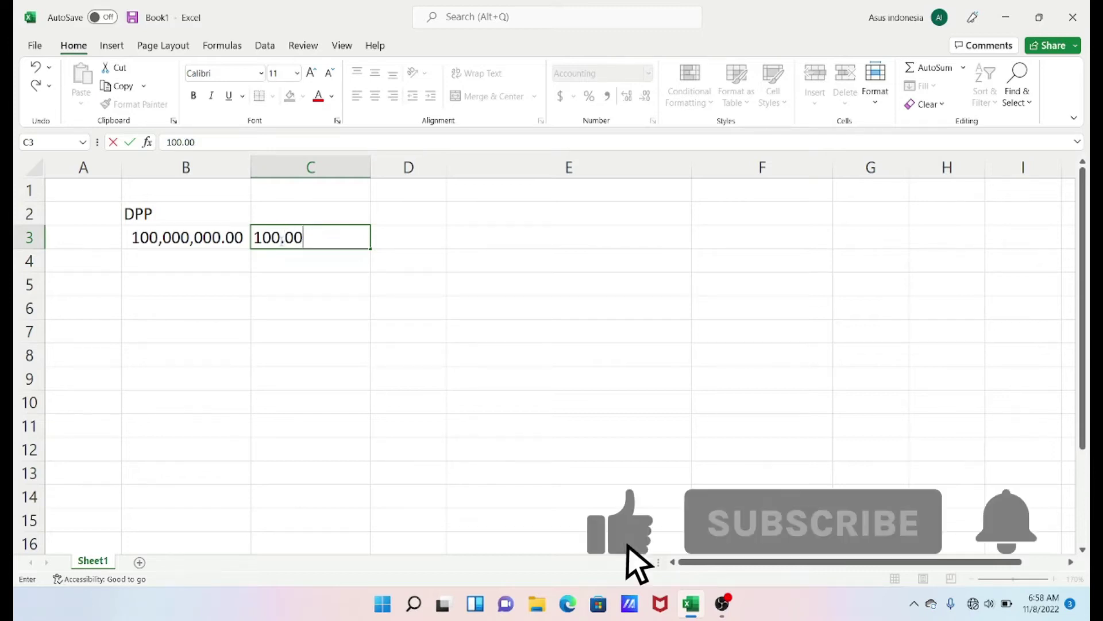
{"action": "type", "text": "0.0"}
{"action": "type", "text": "0"}
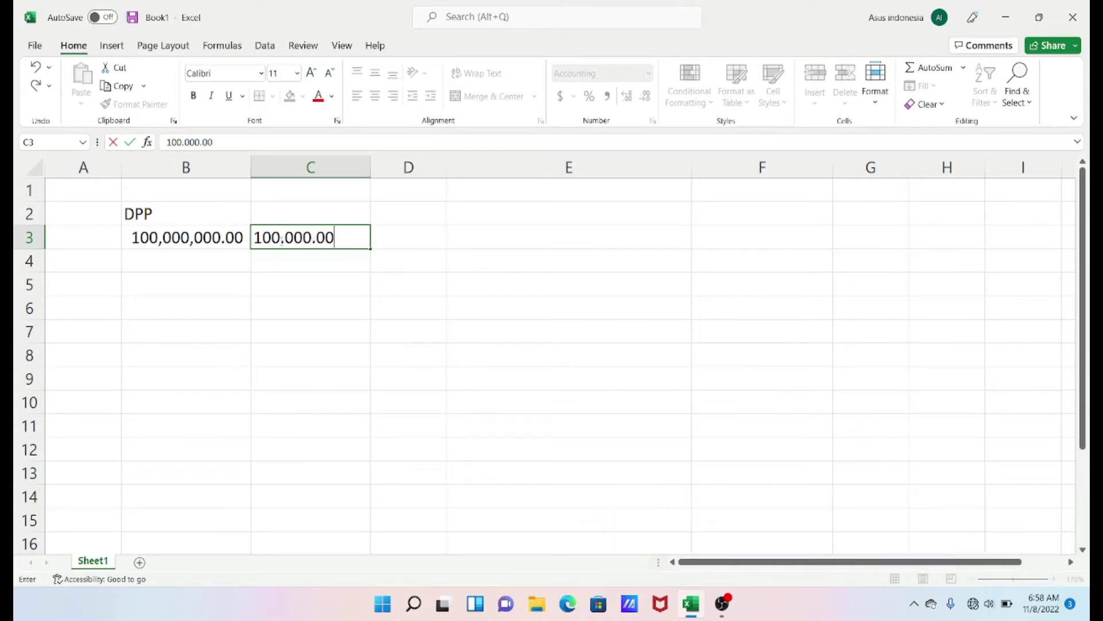
{"action": "type", "text": "0,"}
{"action": "type", "text": "00"}
{"action": "left_click", "coordinate": [326, 340]}
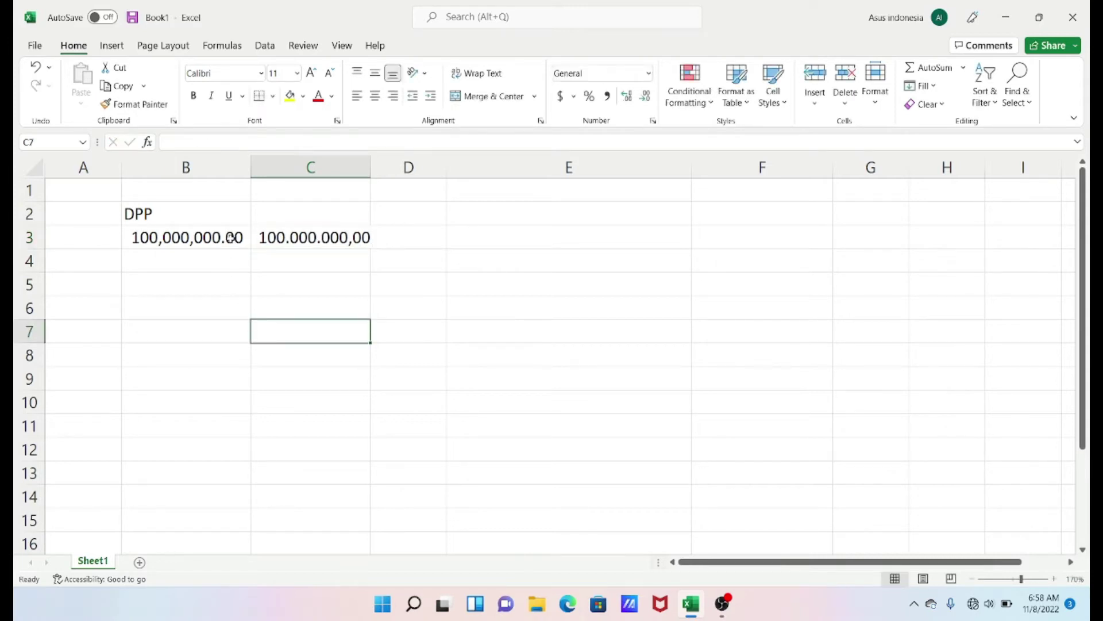
{"action": "left_click", "coordinate": [231, 237]}
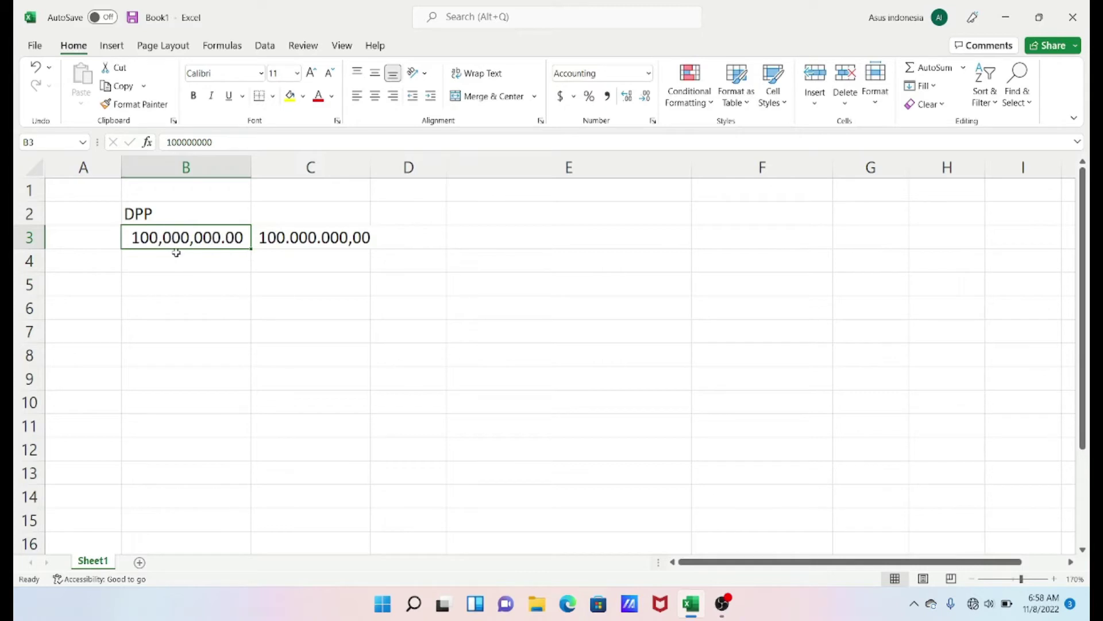
{"action": "left_click", "coordinate": [176, 253]}
{"action": "left_click", "coordinate": [277, 239]}
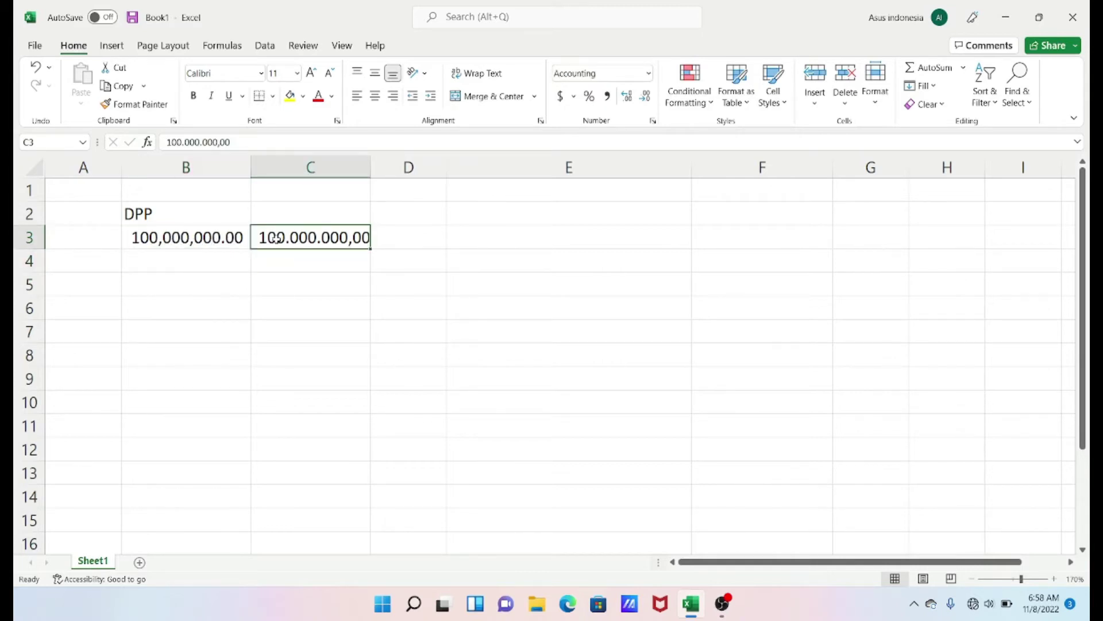
{"action": "key", "text": "BackSpace"}
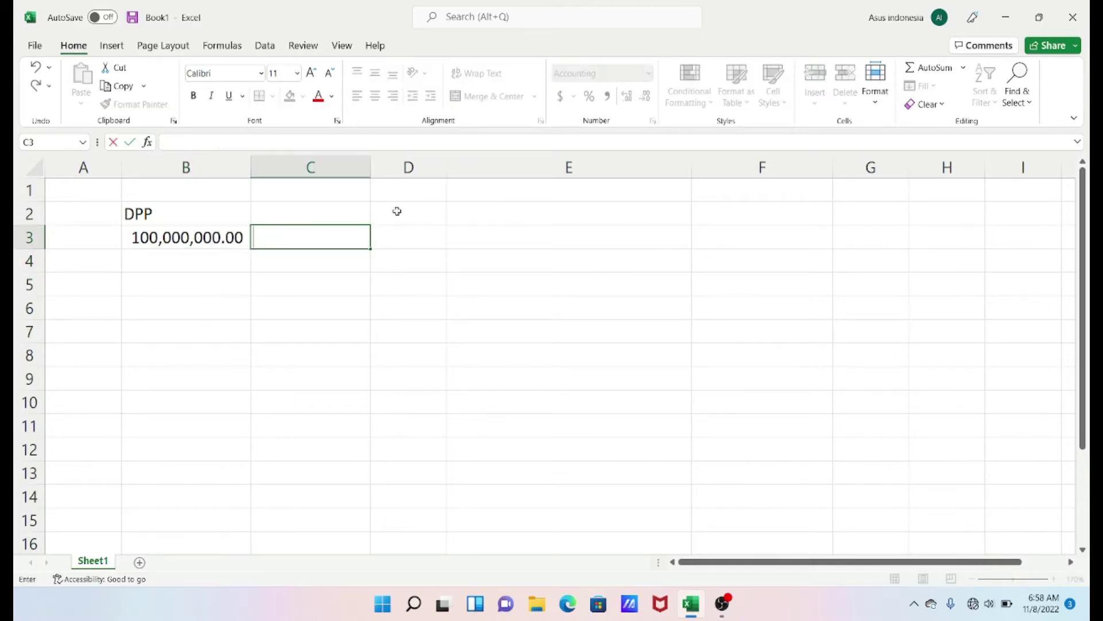
Step: Leave C3 empty and minimize Excel to show the Windows desktop
{"action": "left_click", "coordinate": [510, 265]}
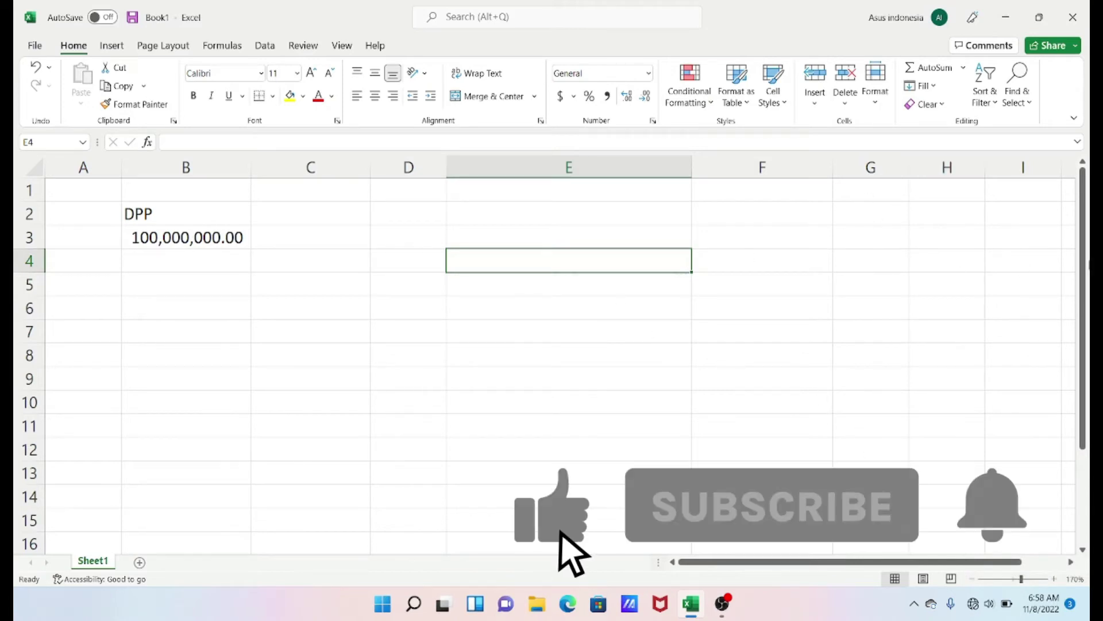
{"action": "left_click", "coordinate": [1005, 19]}
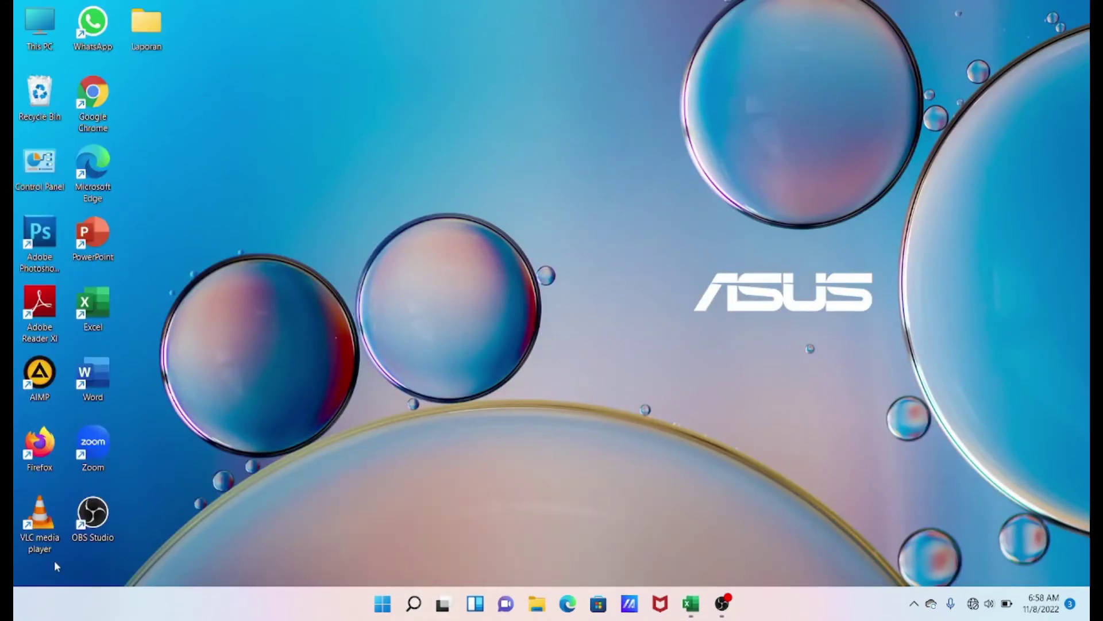
Step: Launch Control Panel from Windows search and go to Clock and Region
{"action": "left_click", "coordinate": [413, 603]}
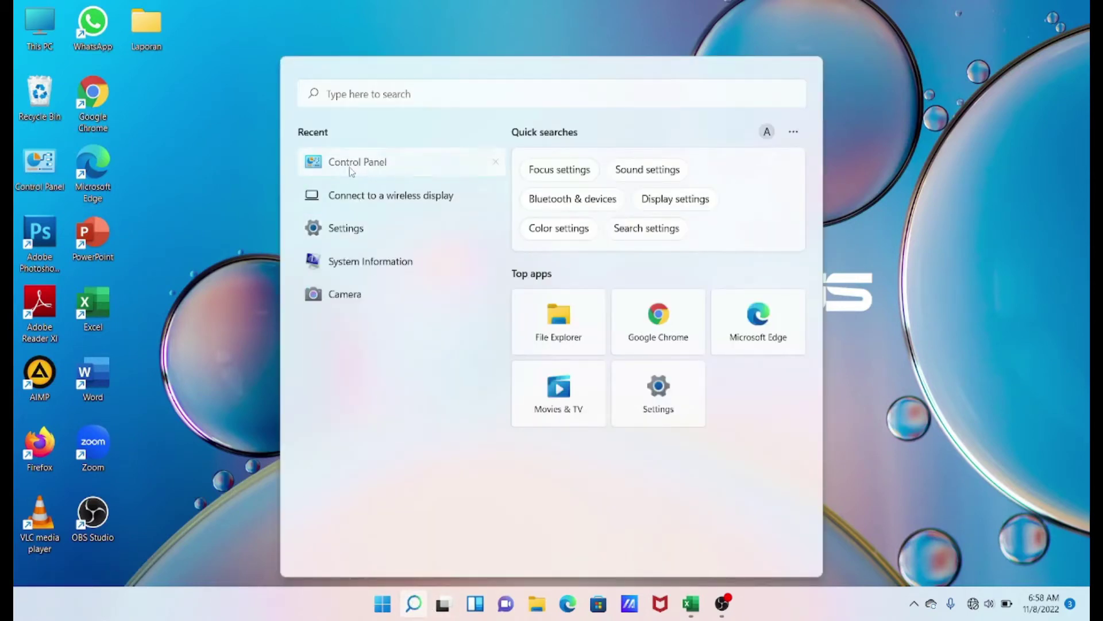
{"action": "left_click", "coordinate": [351, 166]}
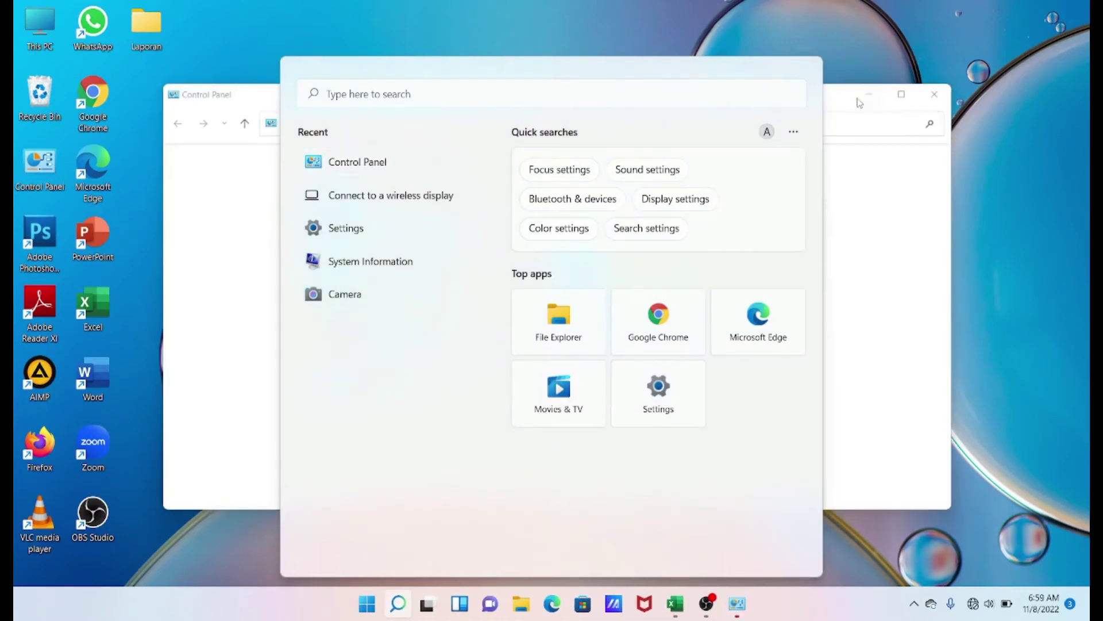
{"action": "left_click", "coordinate": [863, 119]}
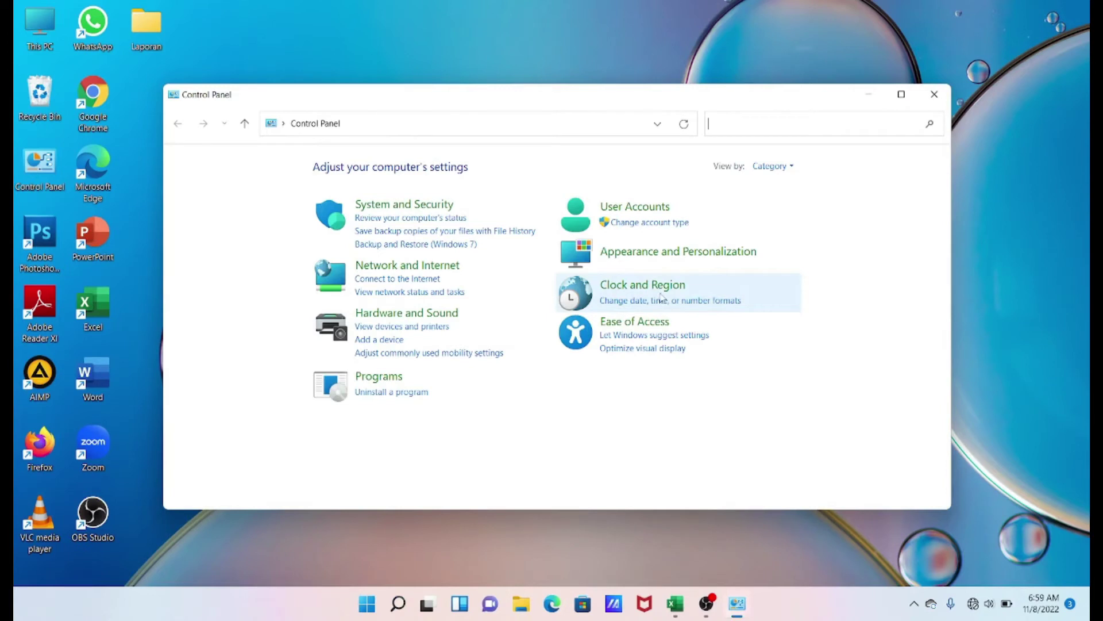
{"action": "left_click", "coordinate": [661, 298]}
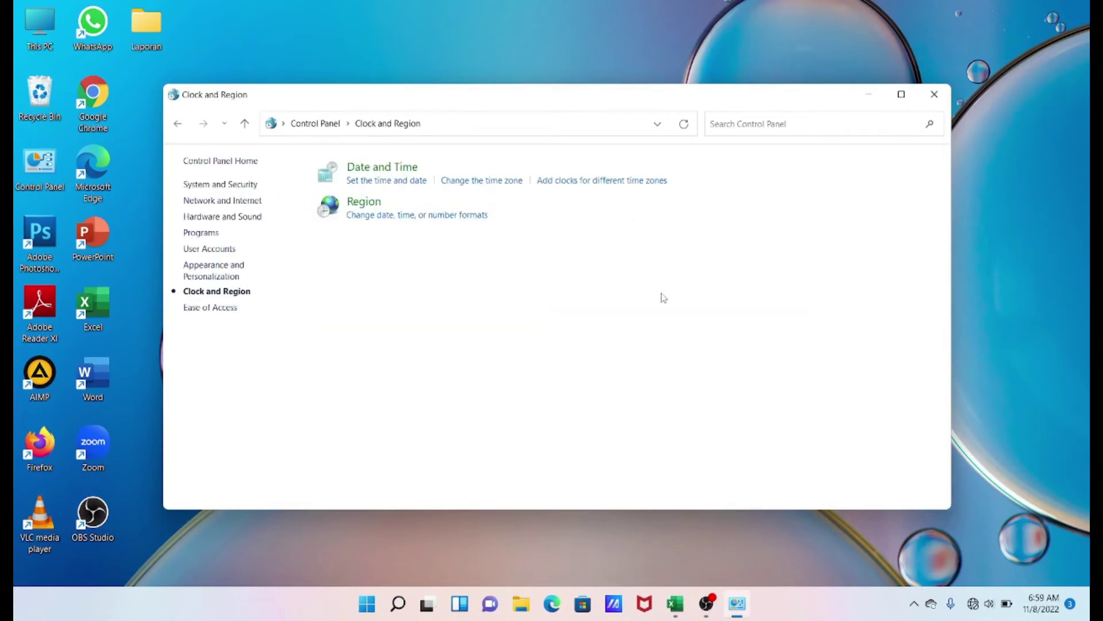
Step: Choose Indonesian (Indonesia) as the Region format
{"action": "left_click", "coordinate": [369, 215]}
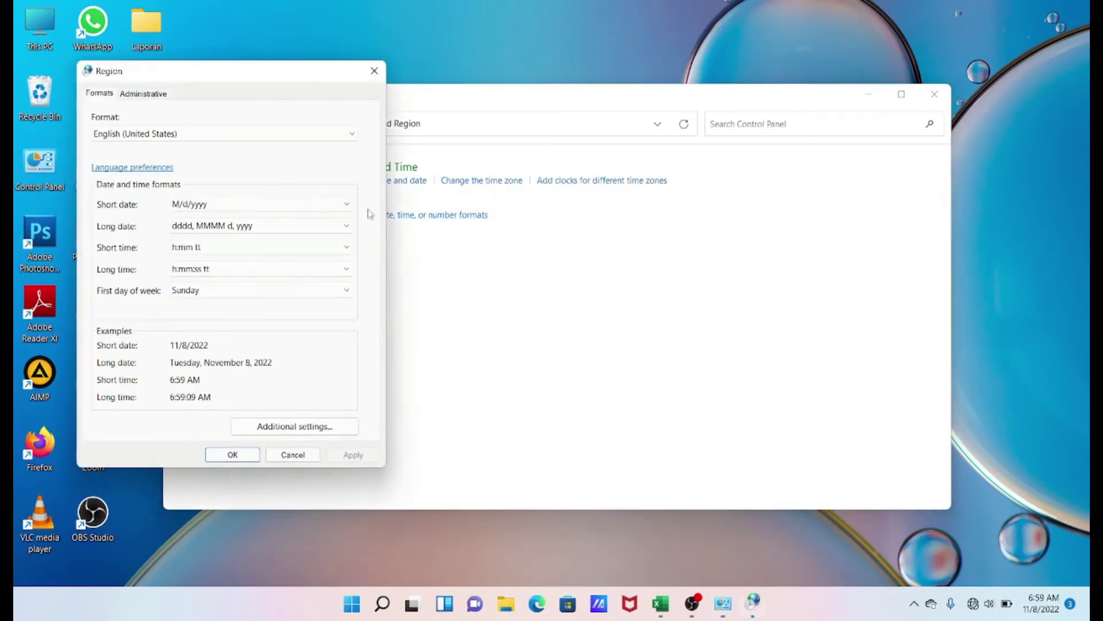
{"action": "left_click", "coordinate": [139, 135]}
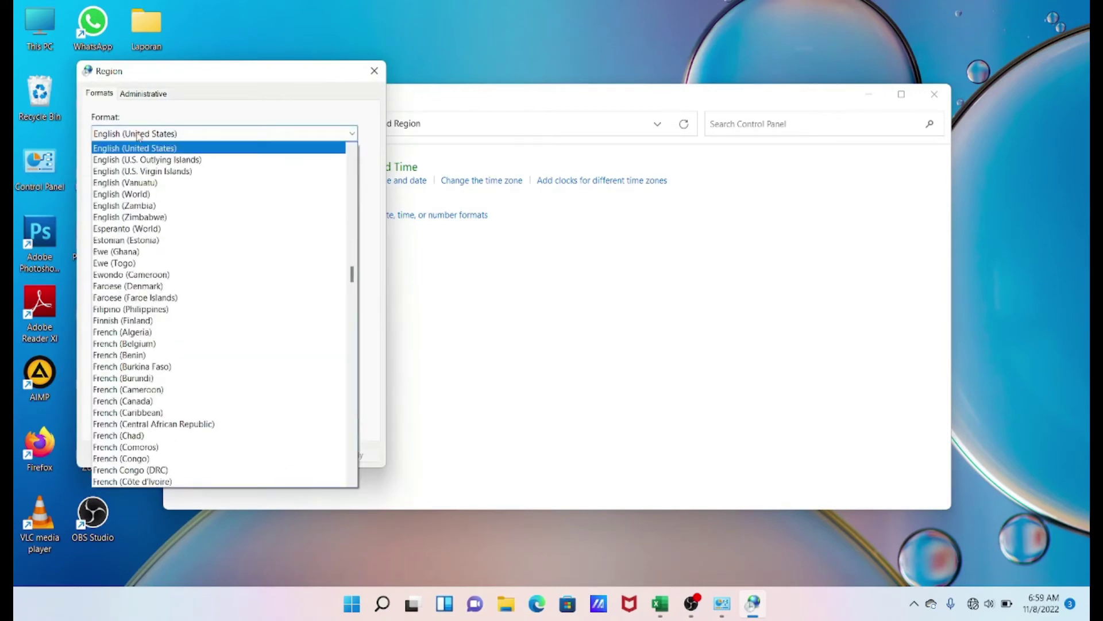
{"action": "key", "text": "i"}
{"action": "key", "text": "n"}
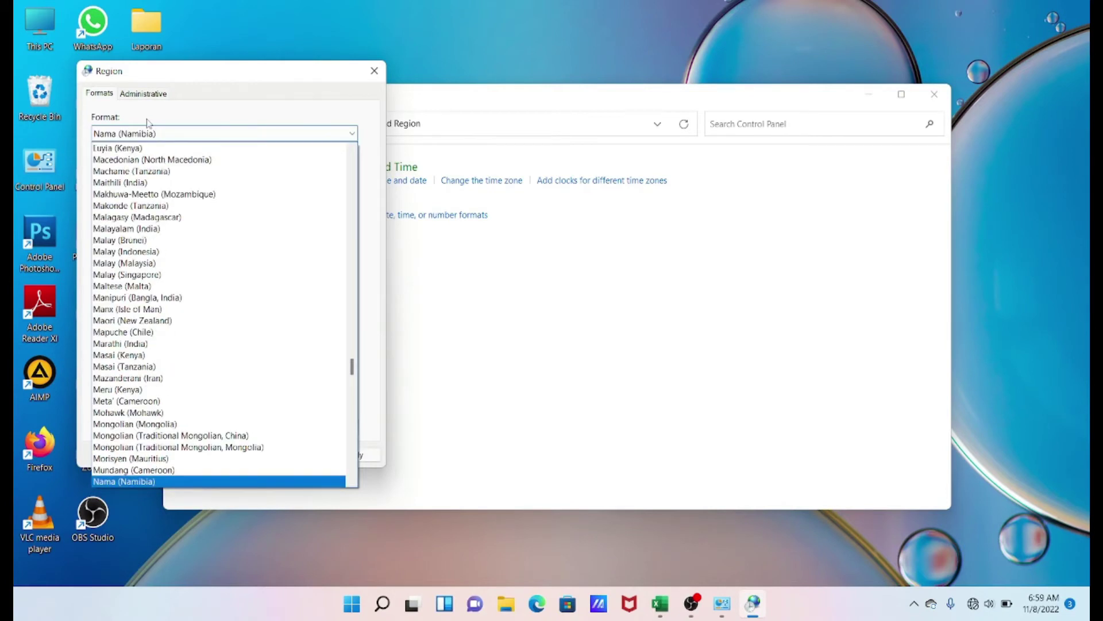
{"action": "scroll", "coordinate": [211, 260], "scroll_direction": "down", "scroll_amount": 1}
{"action": "scroll", "coordinate": [212, 260], "scroll_direction": "down", "scroll_amount": 1}
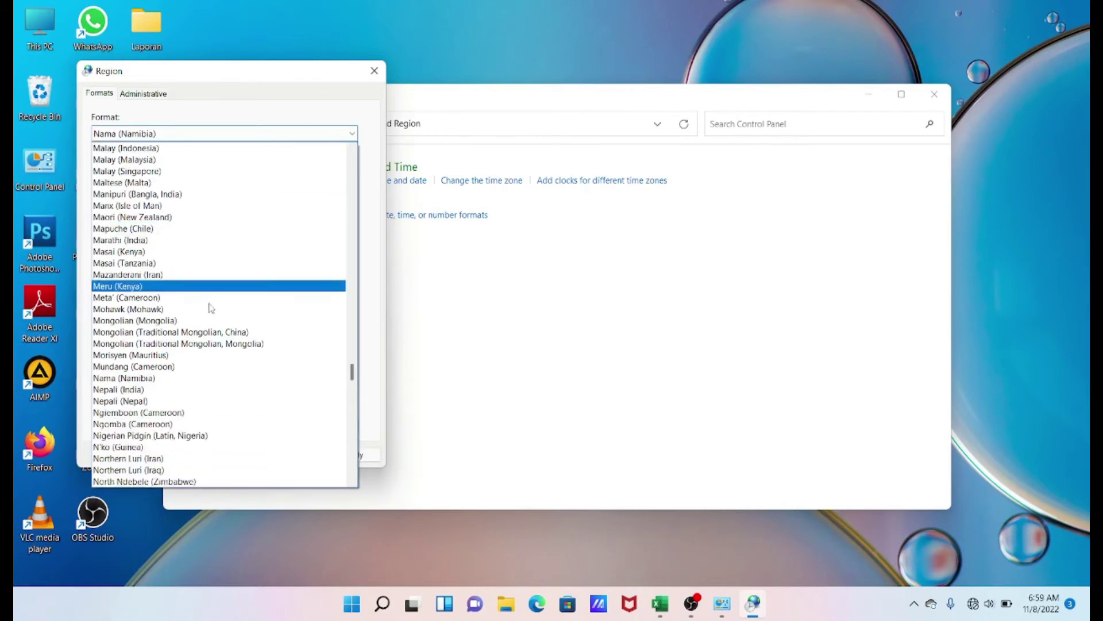
{"action": "scroll", "coordinate": [209, 308], "scroll_direction": "down", "scroll_amount": 2}
{"action": "scroll", "coordinate": [208, 345], "scroll_direction": "down", "scroll_amount": 1}
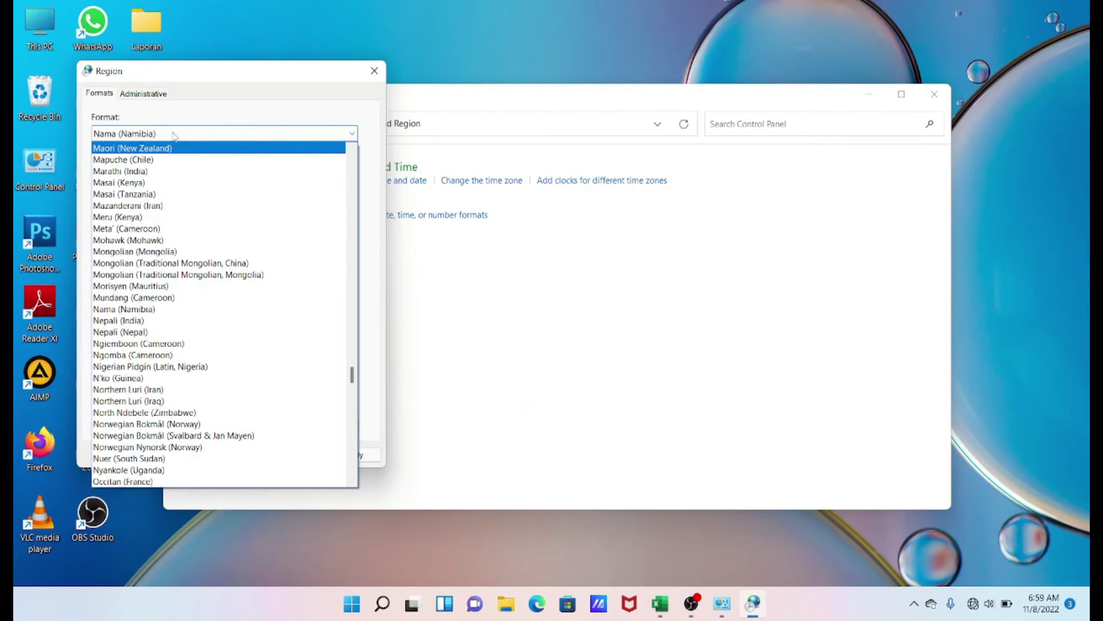
{"action": "scroll", "coordinate": [173, 134], "scroll_direction": "up", "scroll_amount": 5}
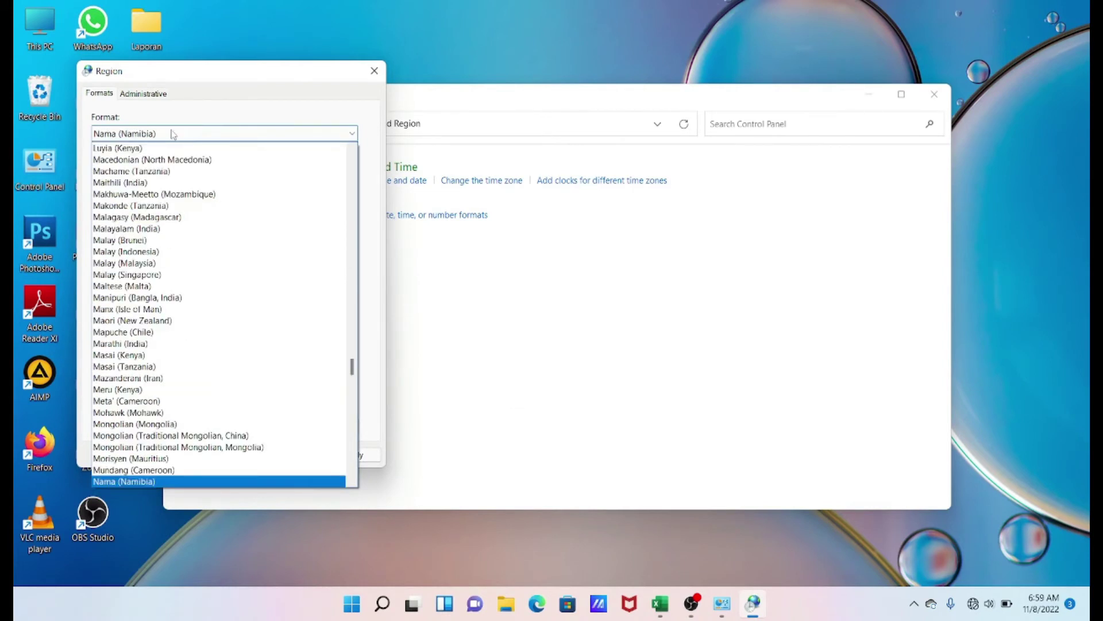
{"action": "key", "text": "i"}
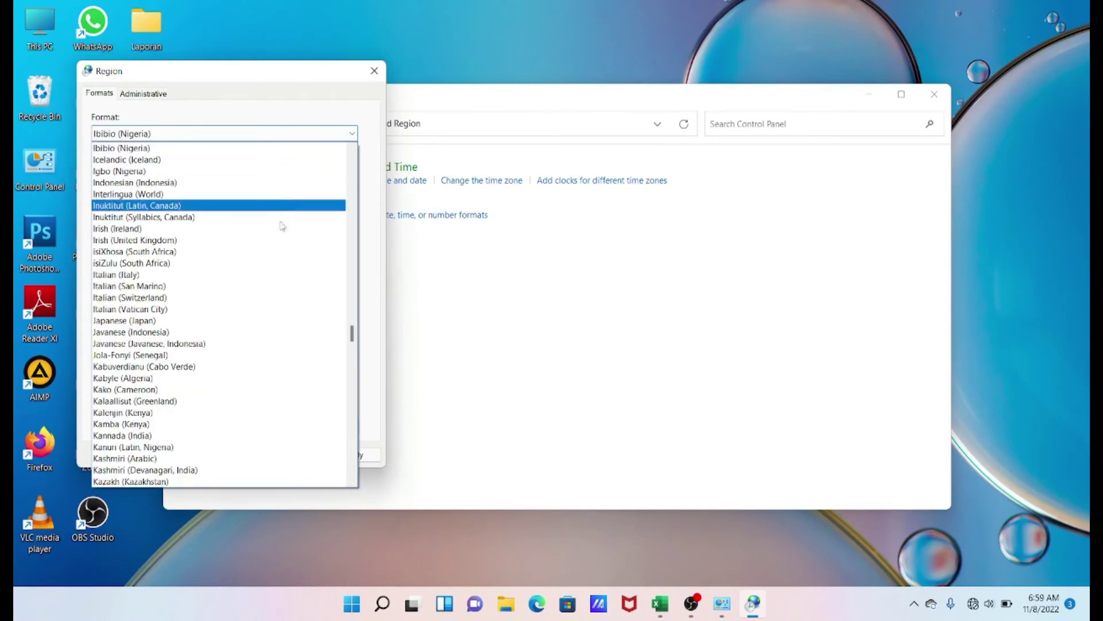
{"action": "left_click", "coordinate": [173, 183]}
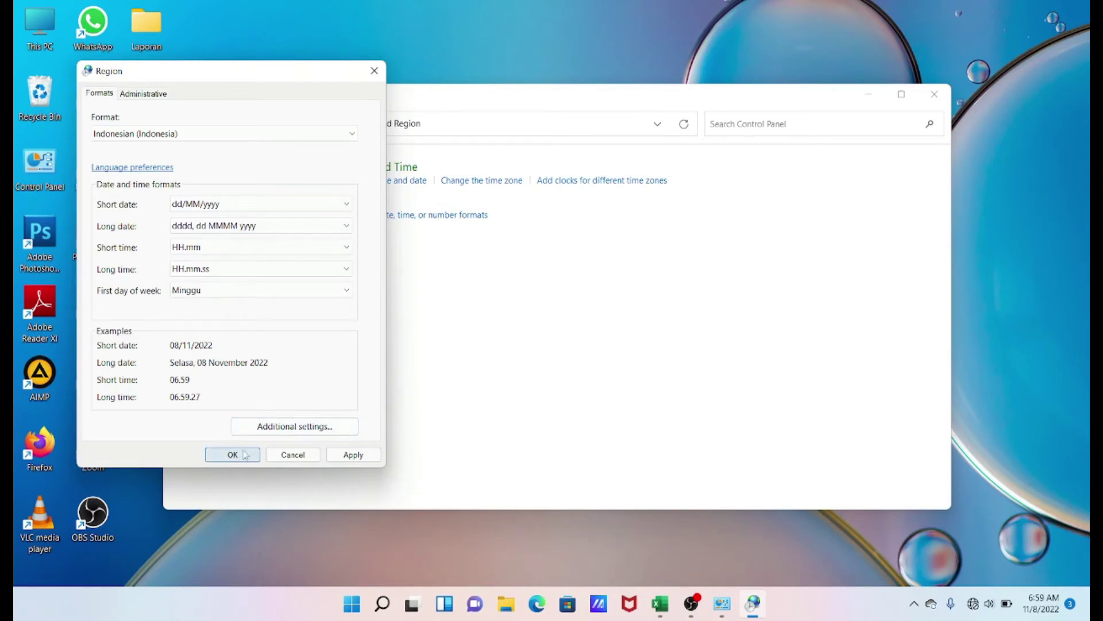
Step: Accept the additional number settings and apply the Region changes
{"action": "left_click", "coordinate": [264, 431]}
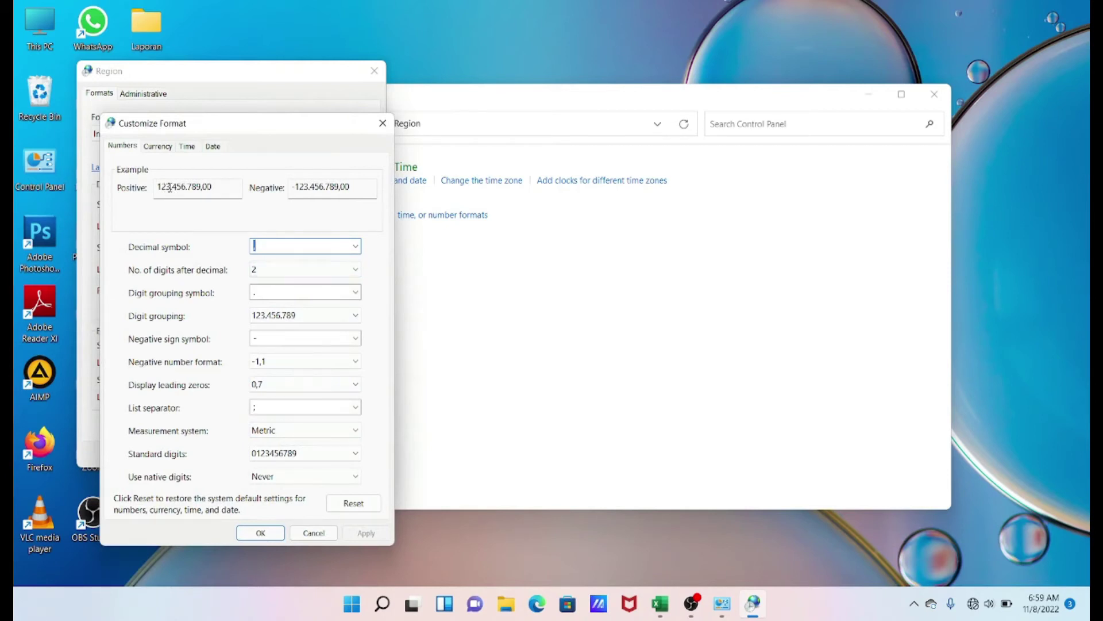
{"action": "left_click", "coordinate": [260, 532]}
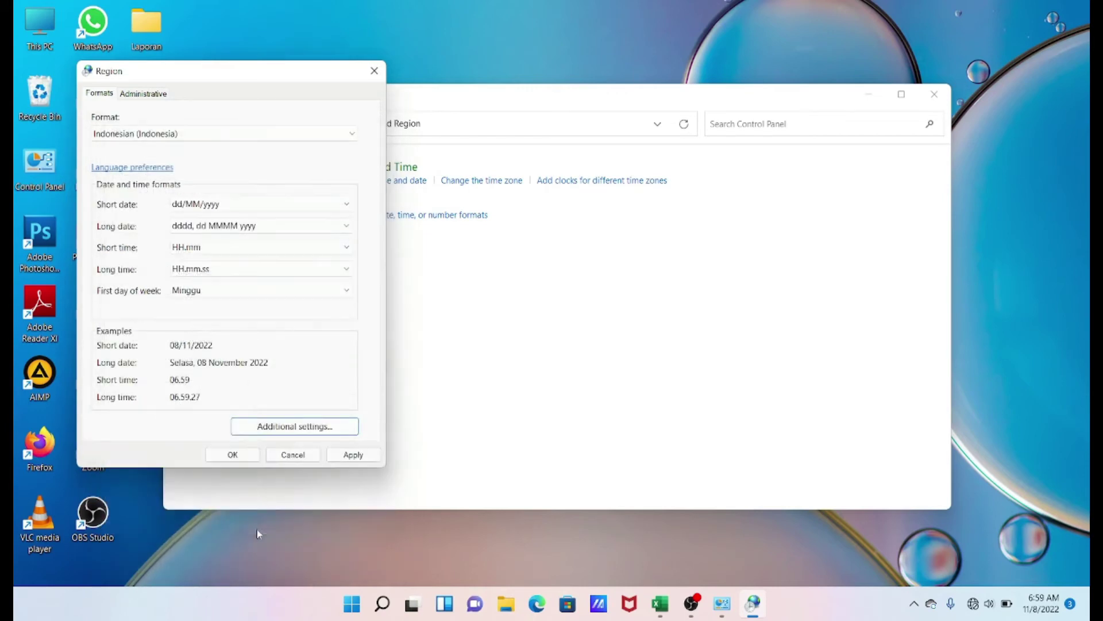
{"action": "left_click", "coordinate": [246, 457]}
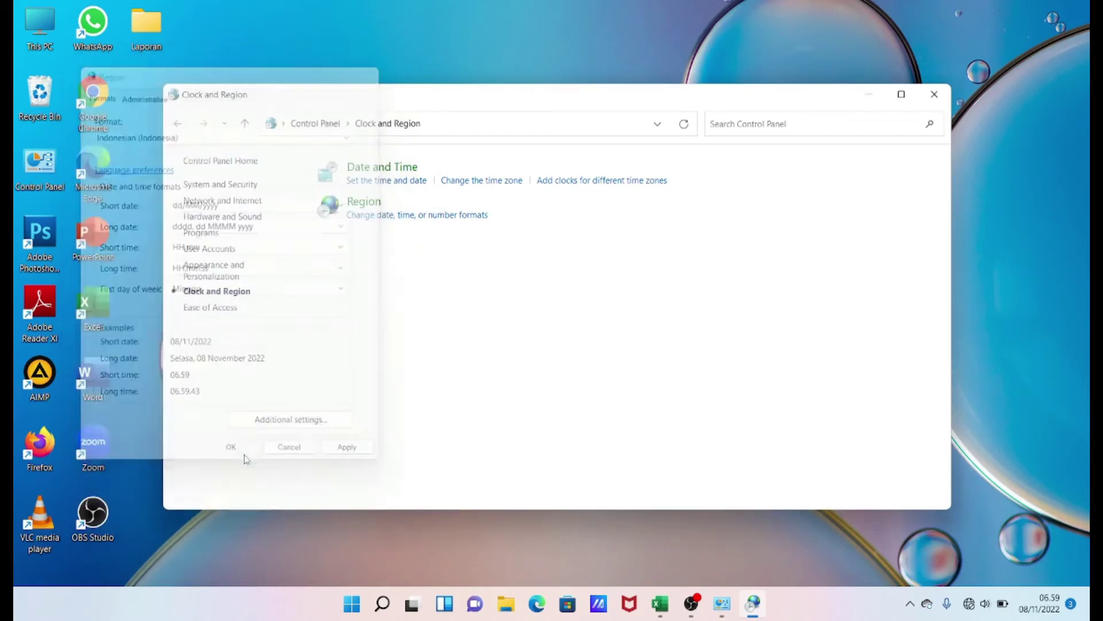
Step: Close Control Panel and the old Book1 workbook
{"action": "left_click", "coordinate": [935, 94]}
{"action": "left_click", "coordinate": [691, 603]}
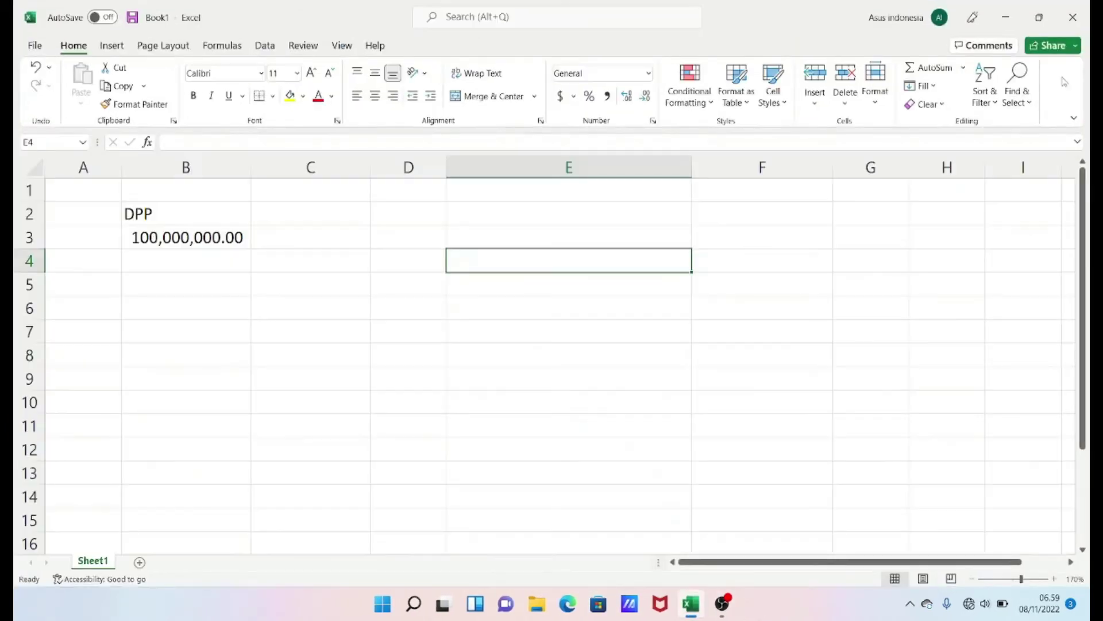
{"action": "left_click", "coordinate": [1064, 22]}
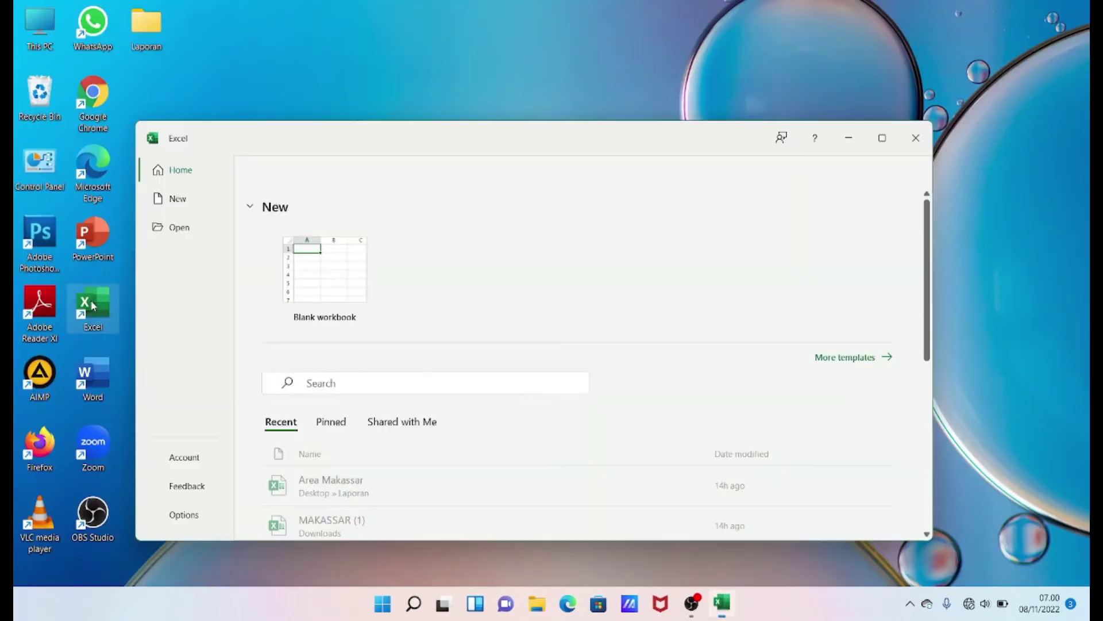
Step: Start a blank workbook, maximized and zoomed in
{"action": "left_click", "coordinate": [325, 279]}
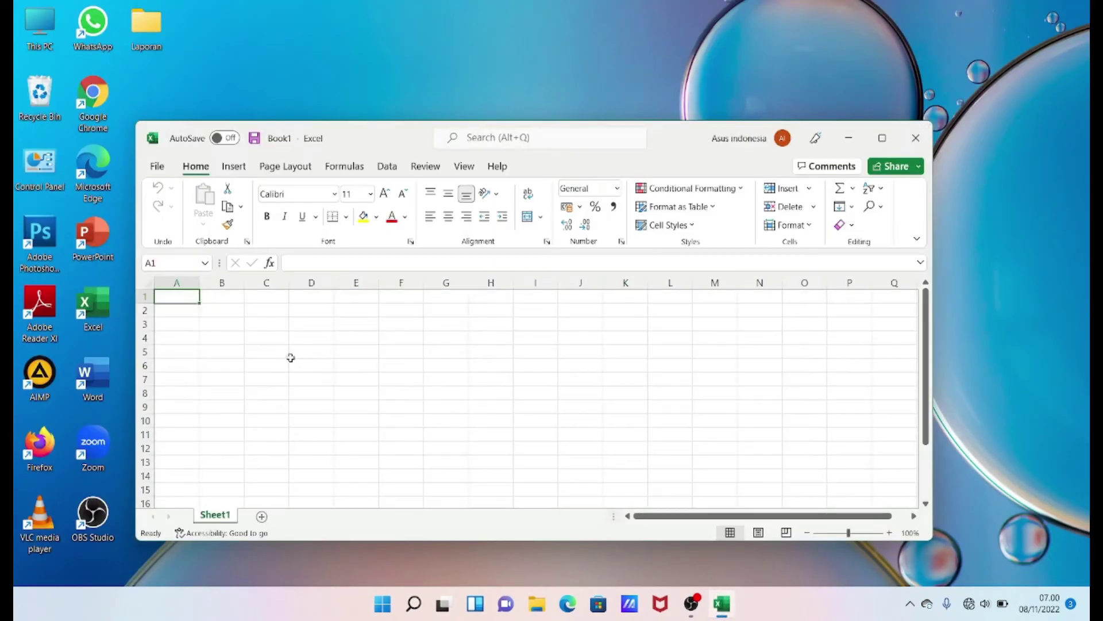
{"action": "left_click", "coordinate": [881, 139]}
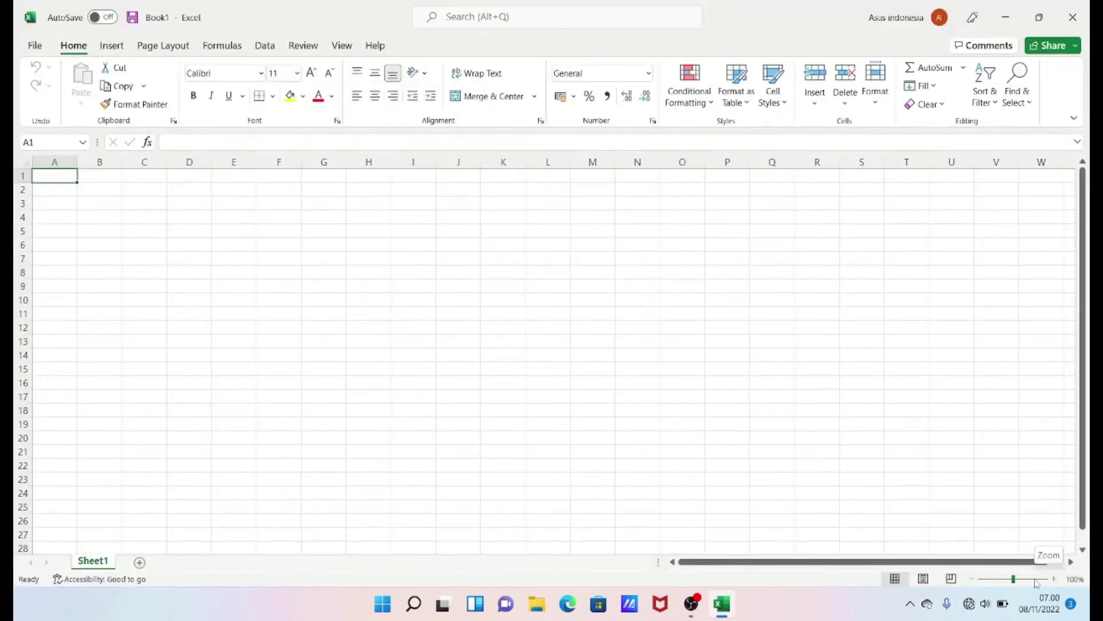
{"action": "left_click", "coordinate": [1035, 580]}
Step: Enter 10000000 in B3 with Accounting format, showing 10.000.000,00
{"action": "left_click", "coordinate": [243, 289]}
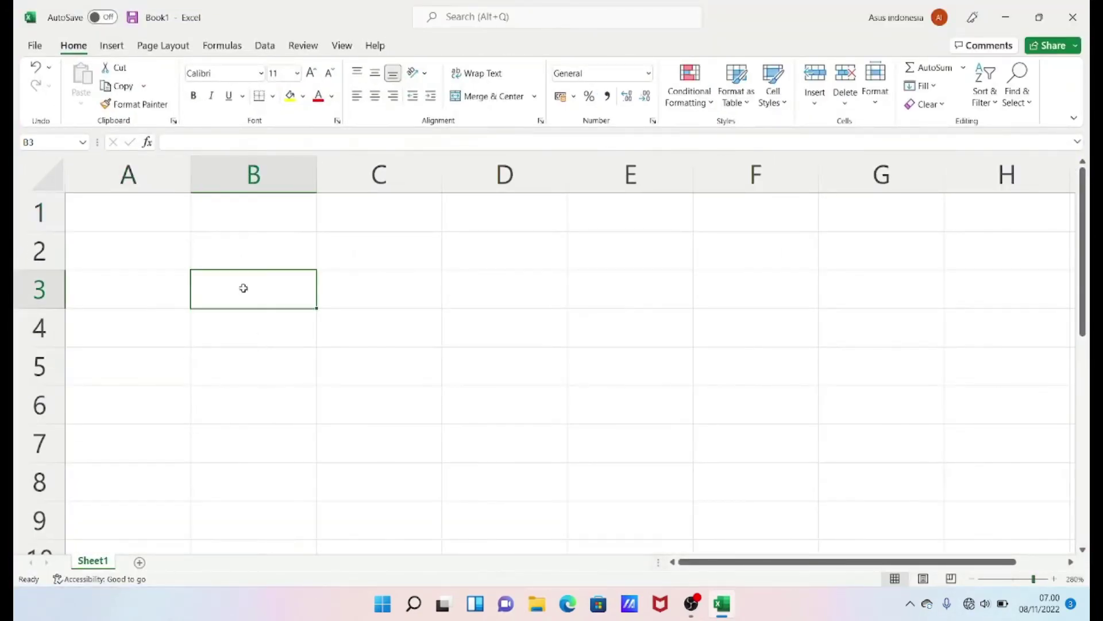
{"action": "type", "text": "100000"}
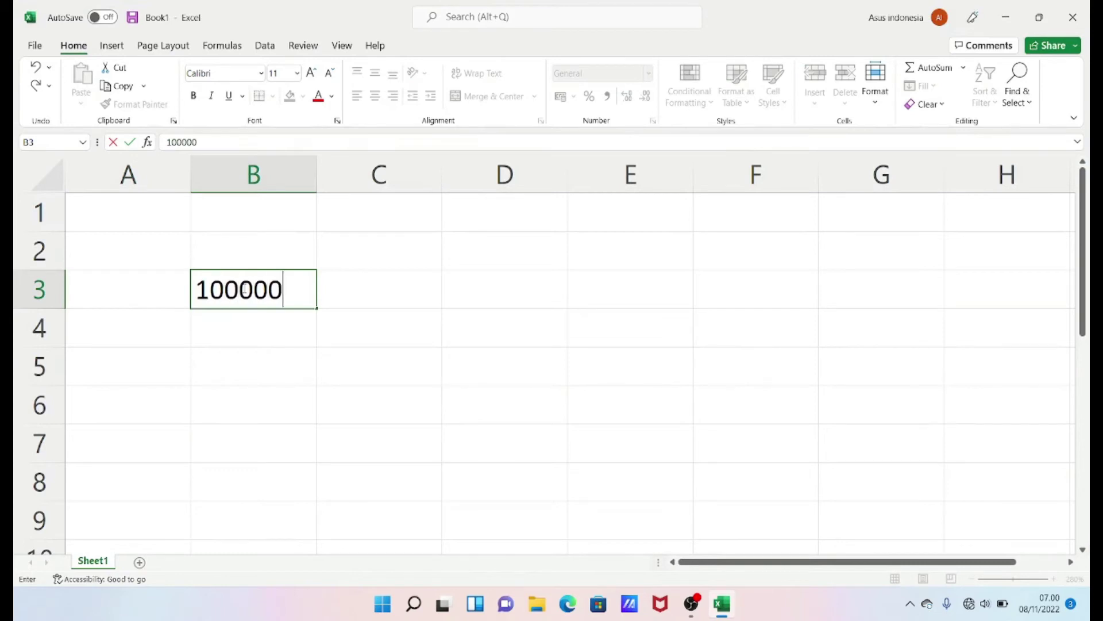
{"action": "type", "text": "00"}
{"action": "key", "text": "Tab"}
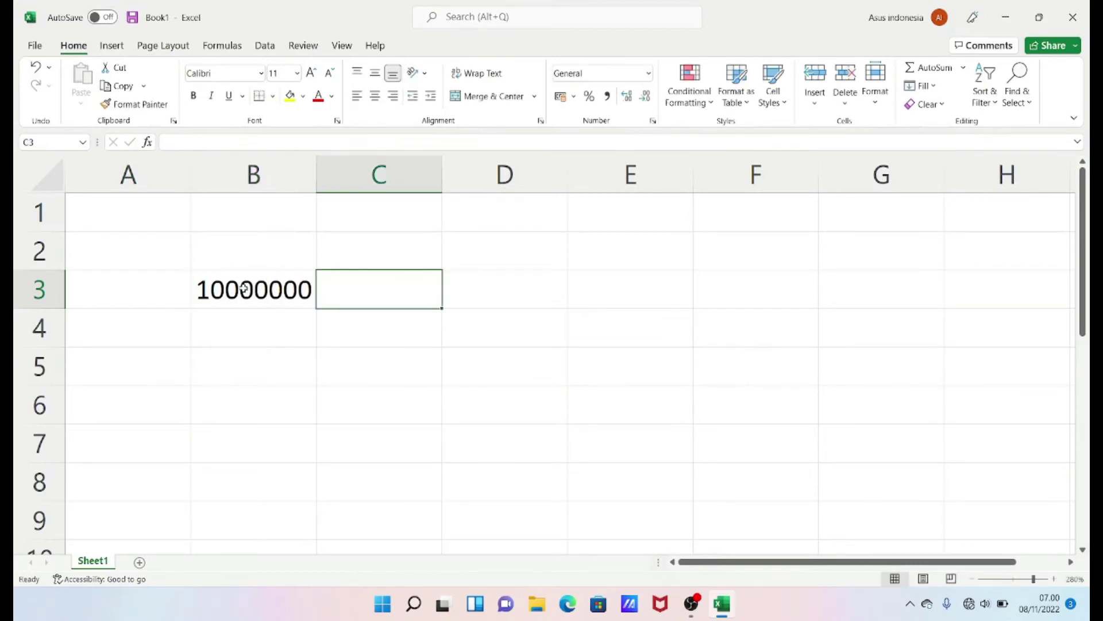
{"action": "left_click", "coordinate": [244, 289]}
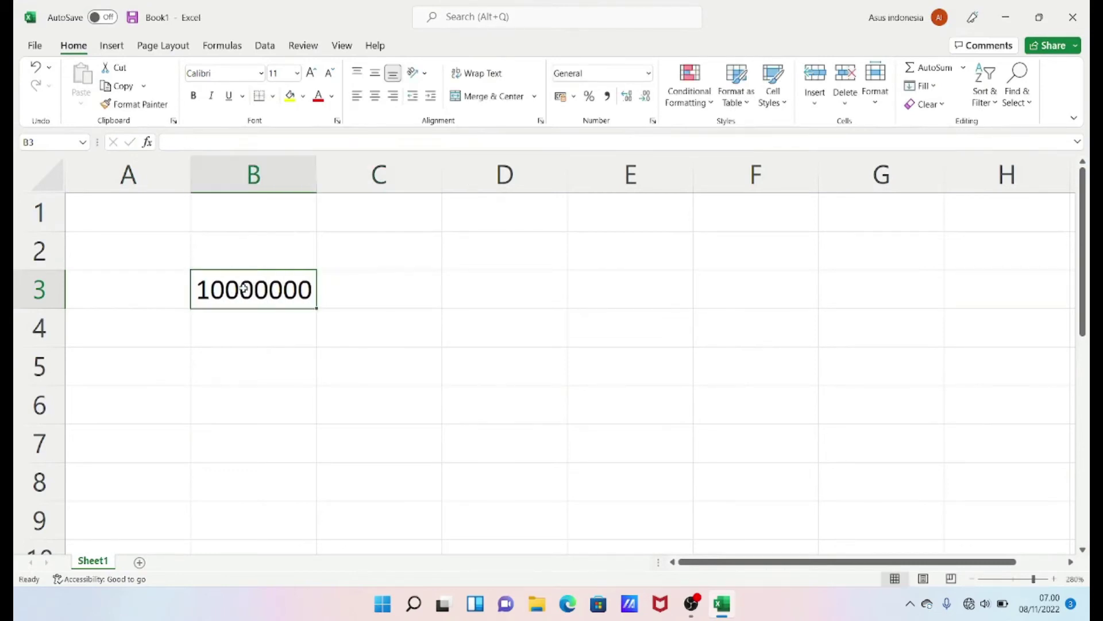
{"action": "left_click", "coordinate": [607, 96]}
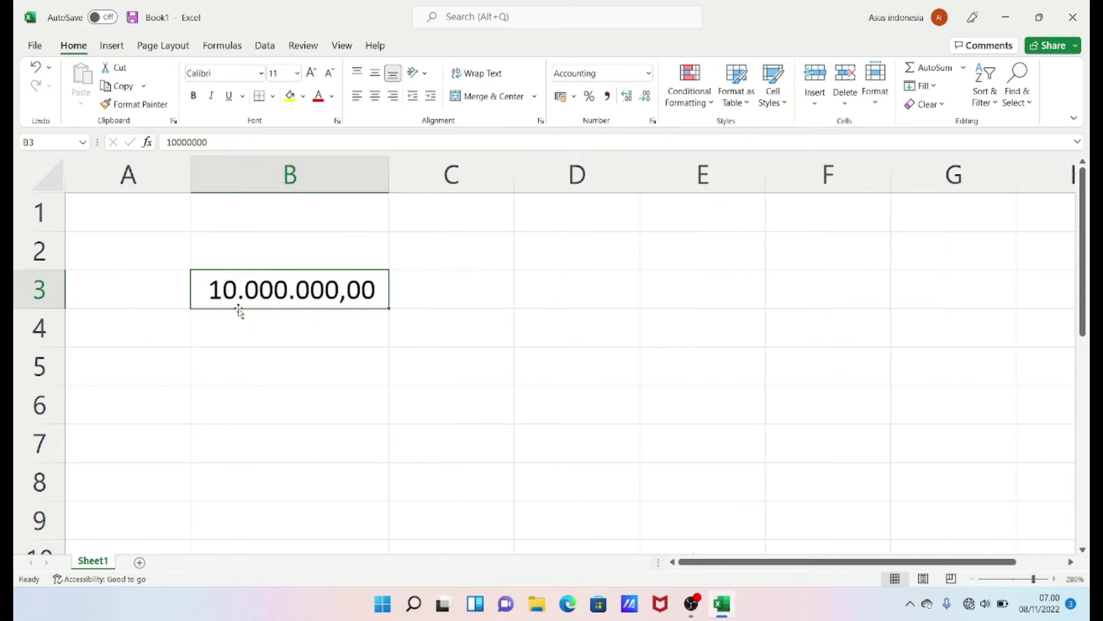
{"action": "left_click", "coordinate": [410, 298]}
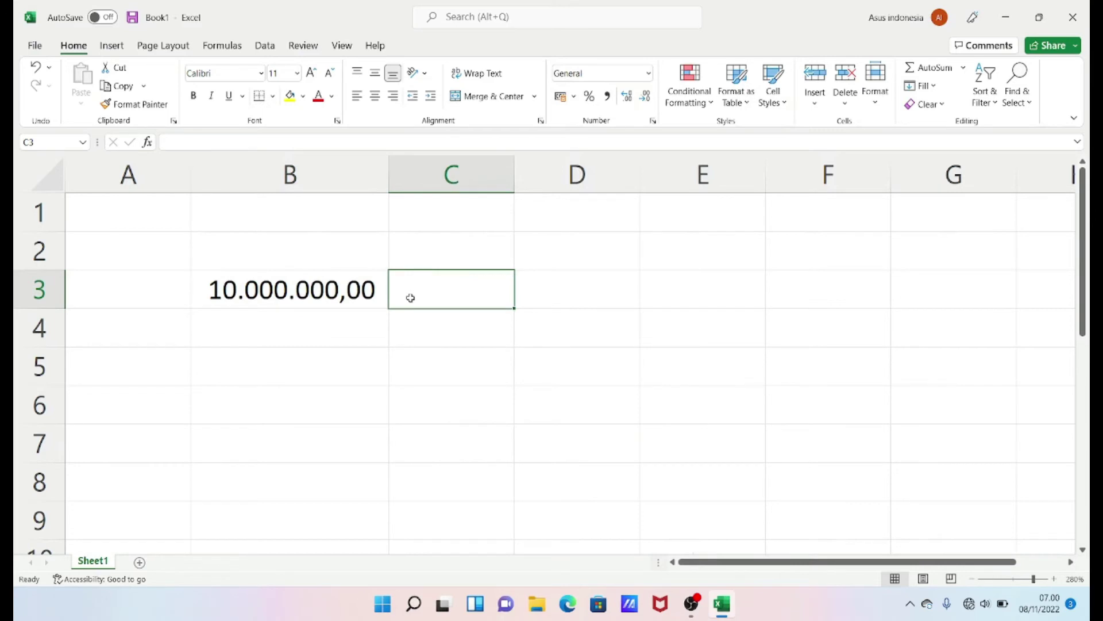
Step: Label cell B2 as DPP
{"action": "left_click", "coordinate": [267, 250]}
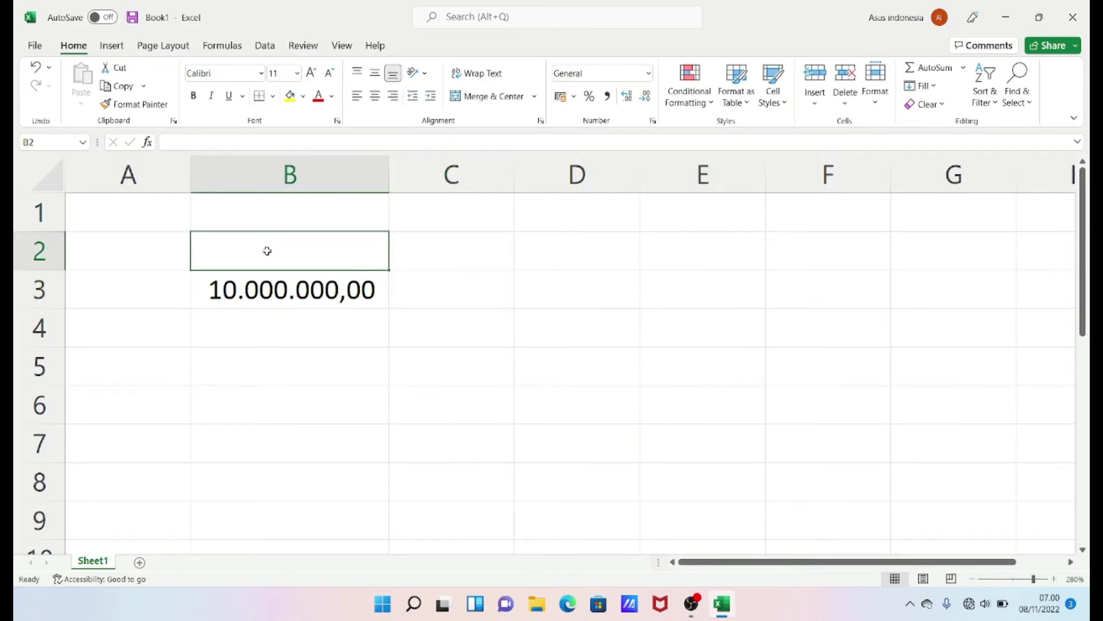
{"action": "type", "text": "DPP"}
{"action": "key", "text": "Tab"}
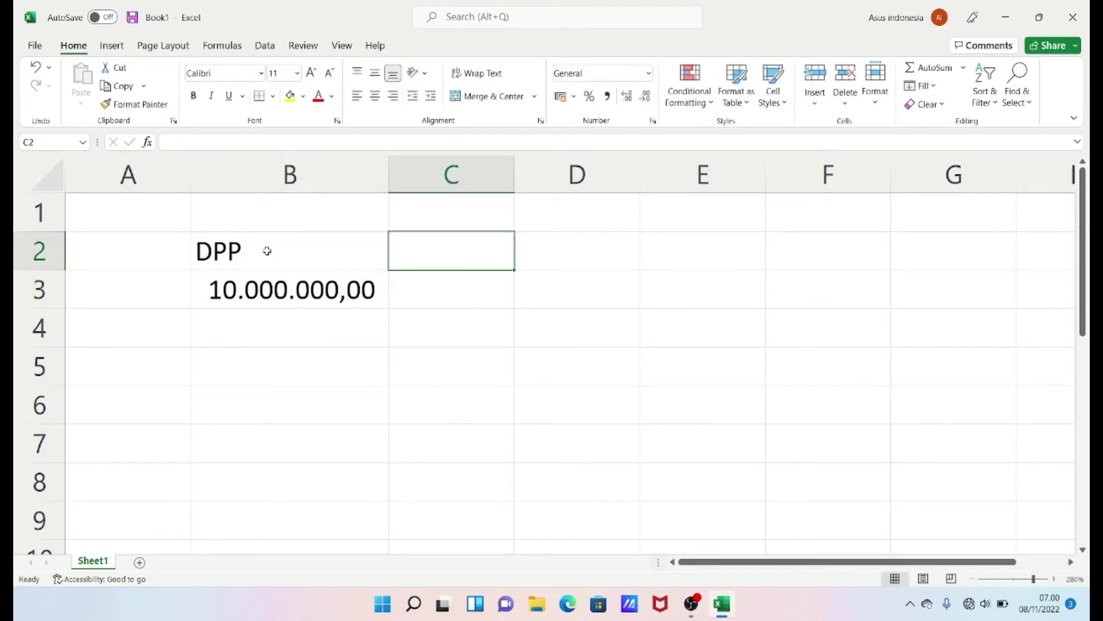
{"action": "left_click", "coordinate": [401, 290]}
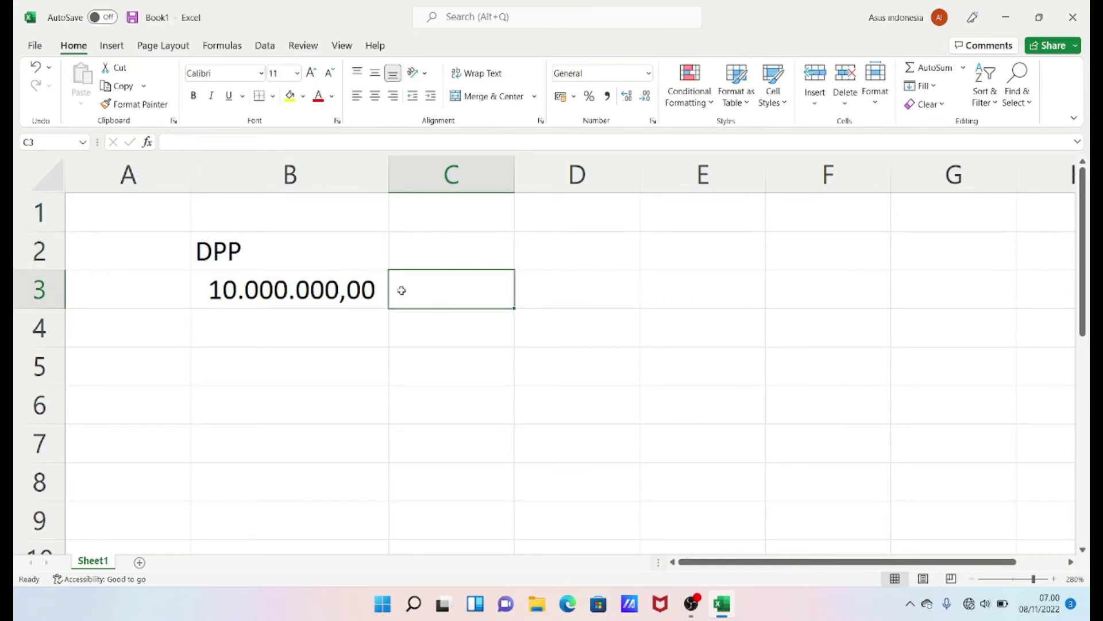
Step: Enter =B3*1,5% in C3 so it shows 150.000,00 tax
{"action": "type", "text": "="}
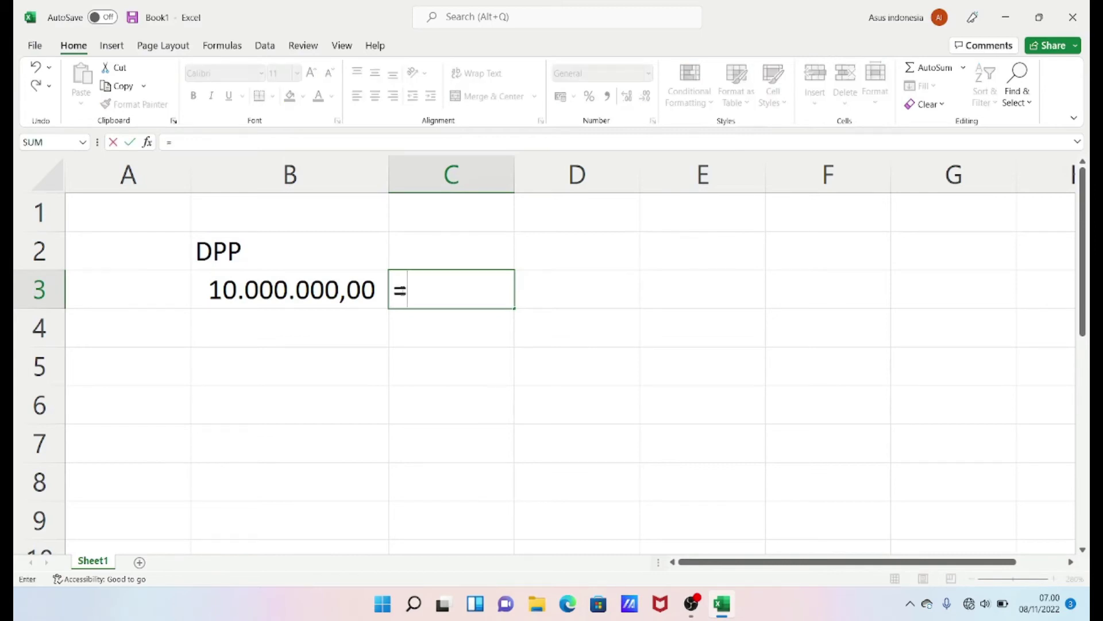
{"action": "left_click", "coordinate": [294, 291]}
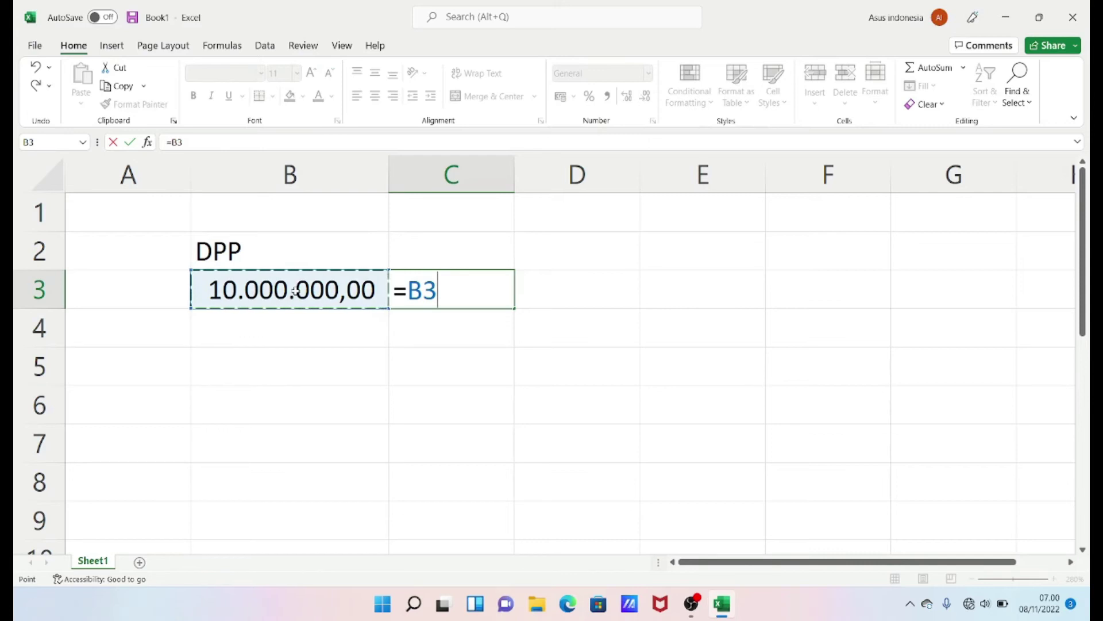
{"action": "type", "text": "*1"}
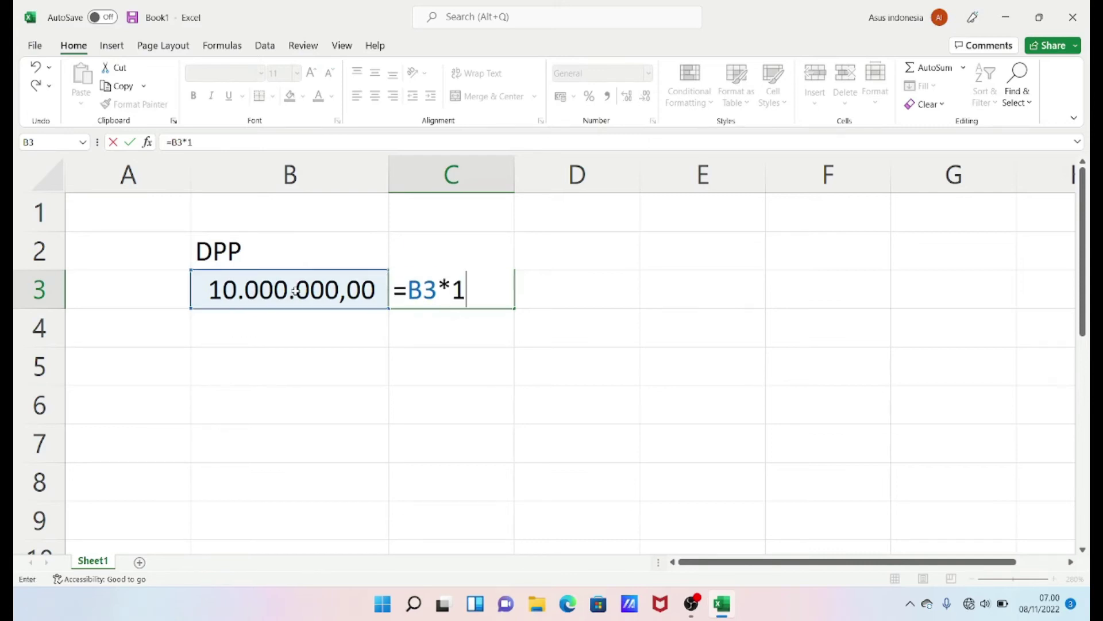
{"action": "type", "text": ",%"}
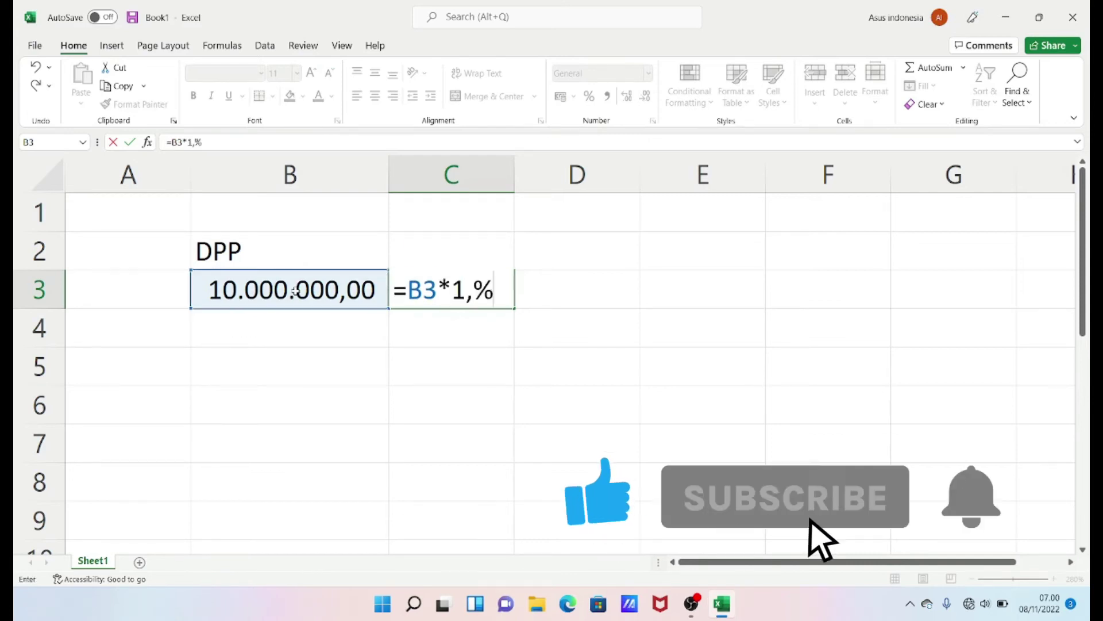
{"action": "key", "text": "BackSpace"}
{"action": "type", "text": "5%"}
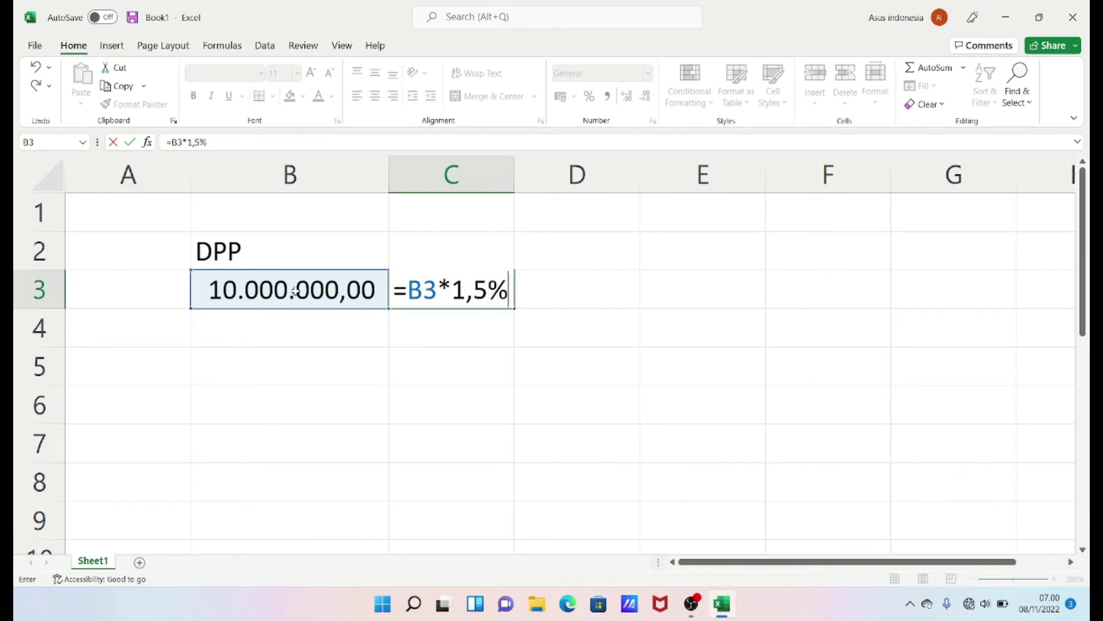
{"action": "key", "text": "Return"}
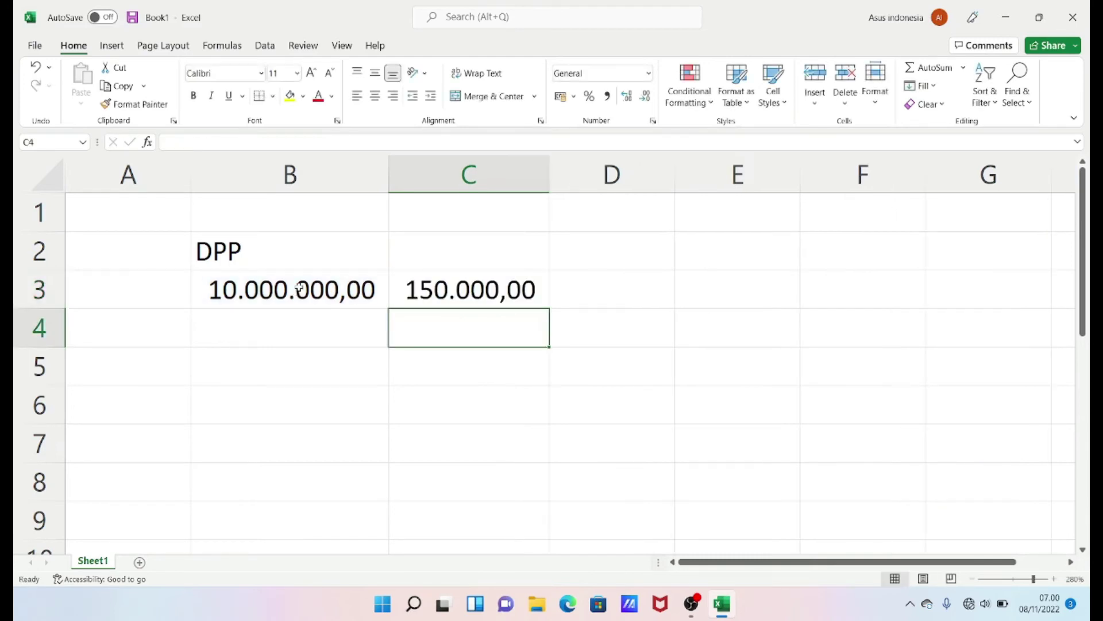
{"action": "left_click", "coordinate": [467, 366]}
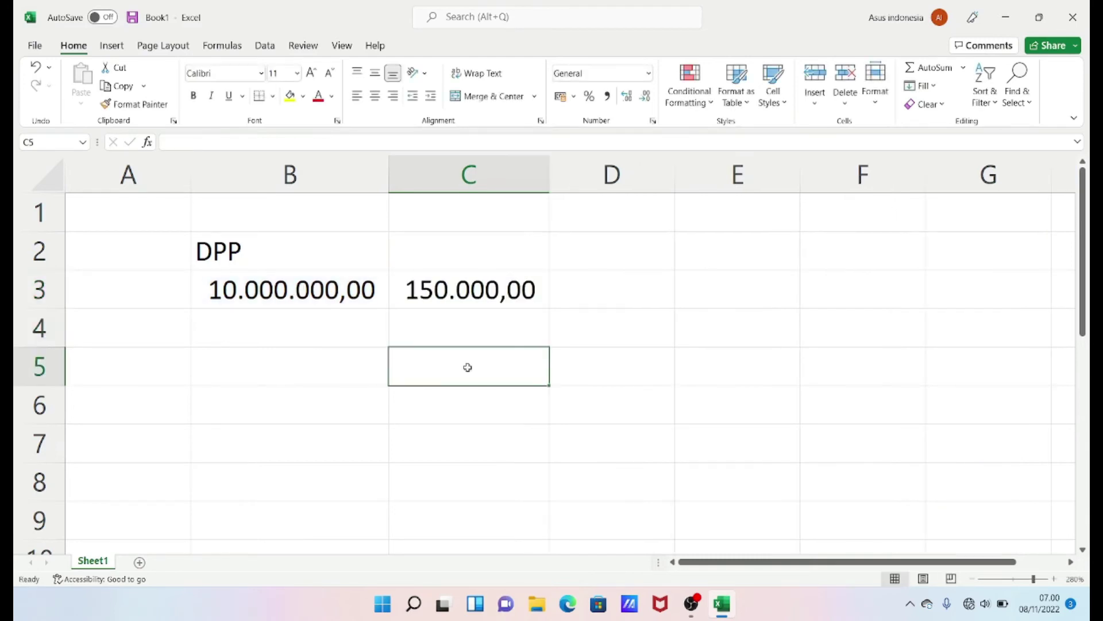
Step: Enter =B3*1.5% in C4 and accept Excel's correction to =B3*15%, showing 1.500.000,00
{"action": "left_click", "coordinate": [459, 329]}
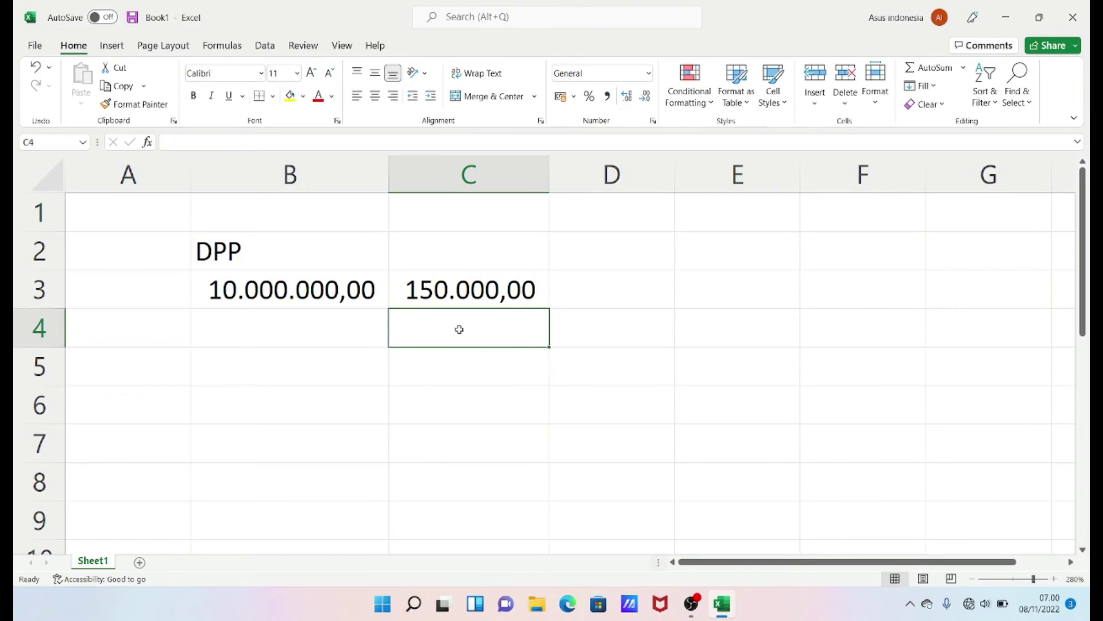
{"action": "type", "text": "="}
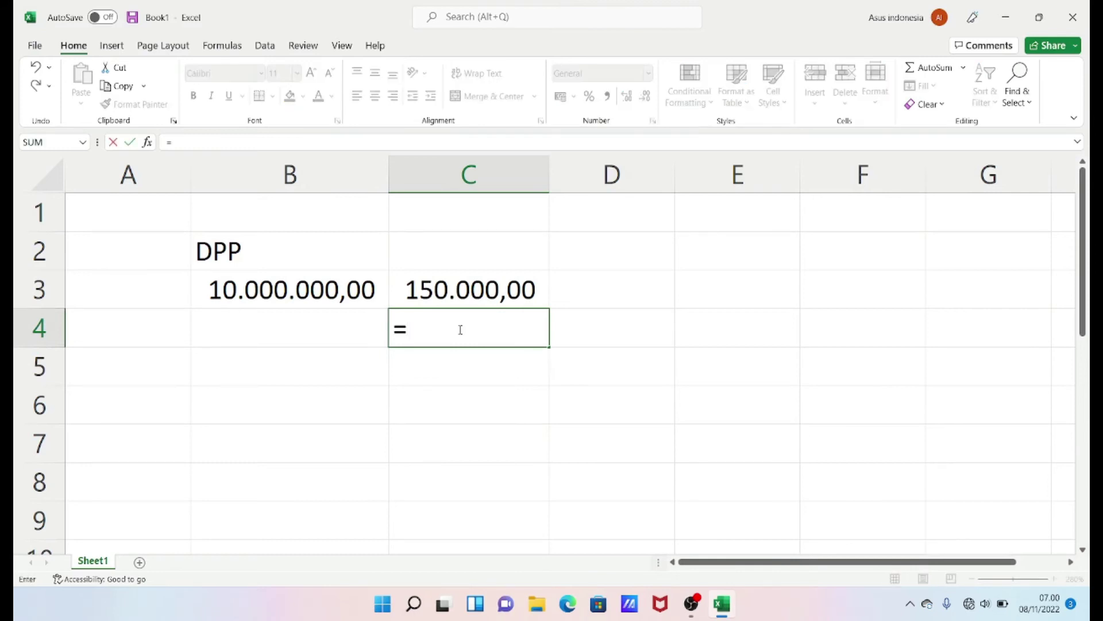
{"action": "left_click", "coordinate": [230, 293]}
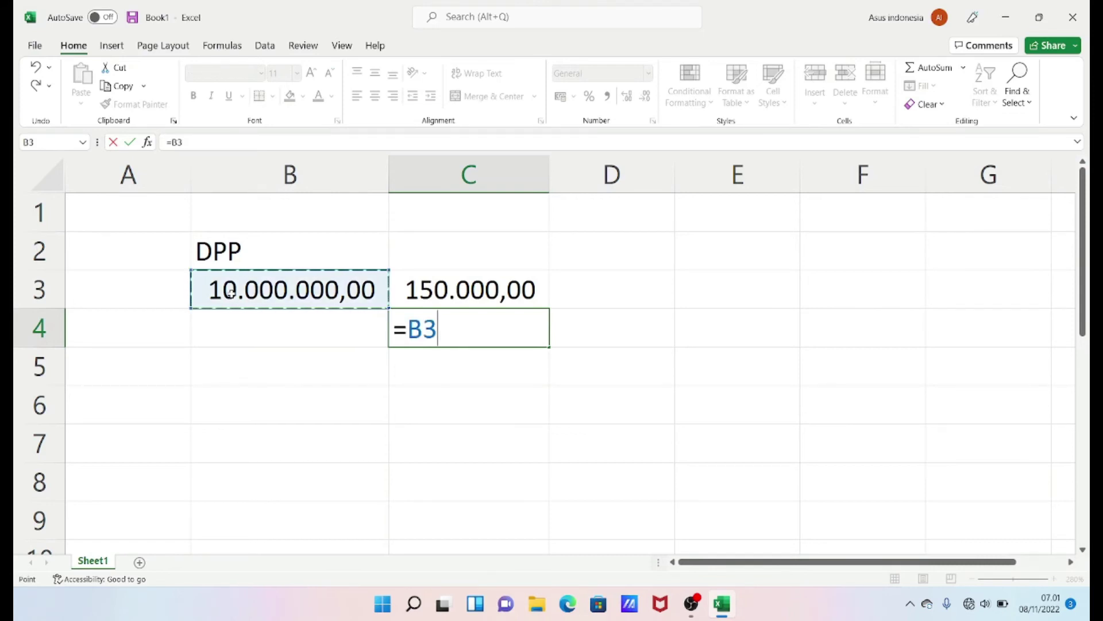
{"action": "type", "text": "*1."}
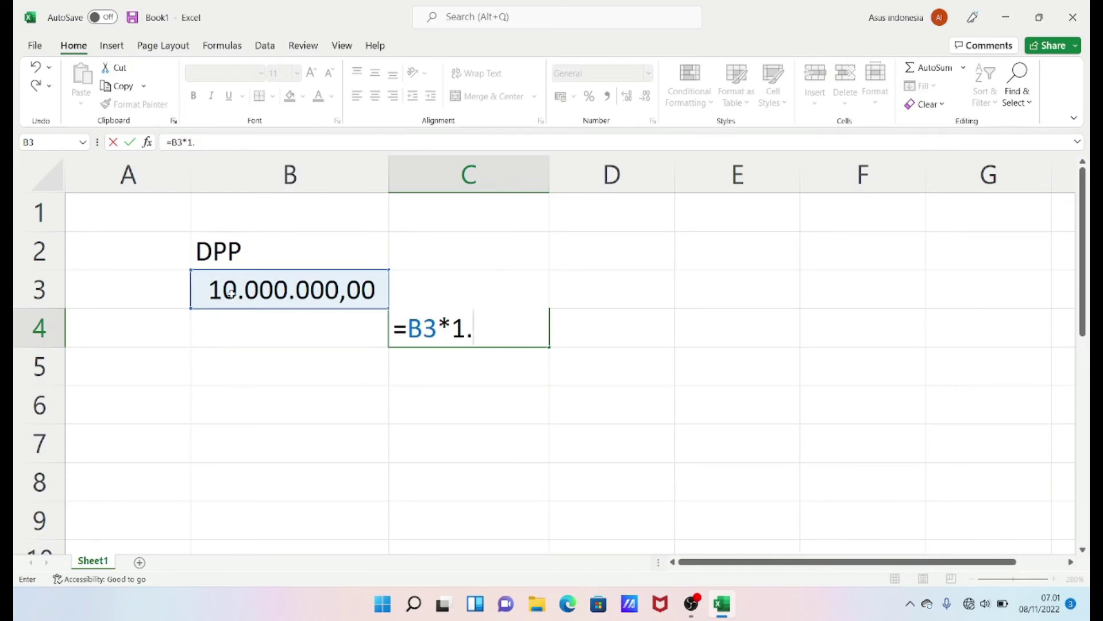
{"action": "type", "text": "5%"}
{"action": "key", "text": "Return"}
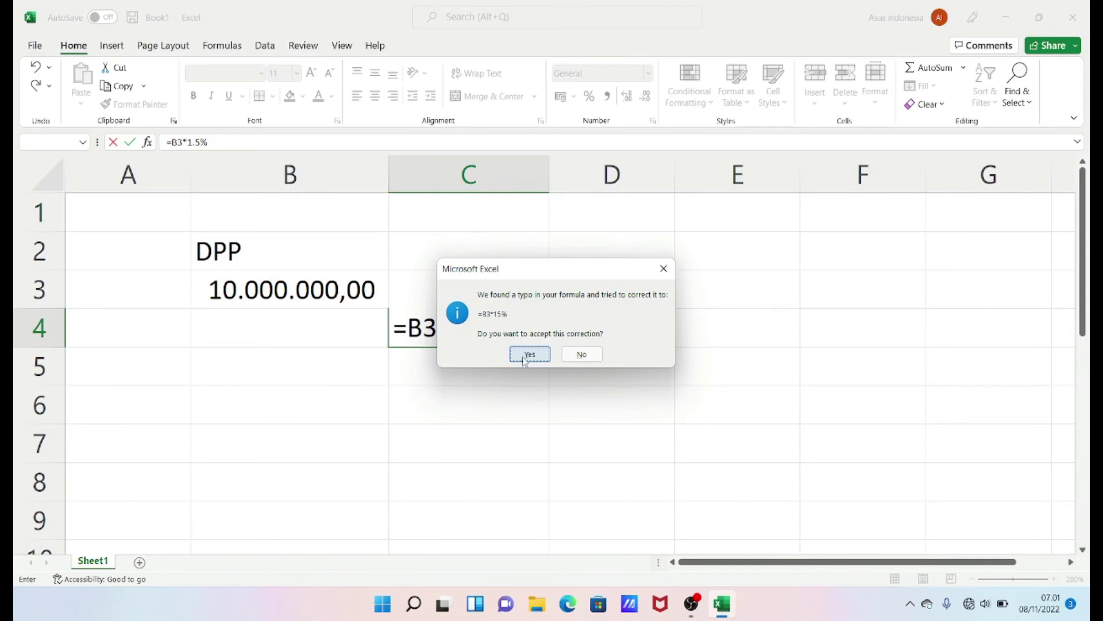
{"action": "left_click", "coordinate": [524, 358]}
{"action": "left_click", "coordinate": [486, 388]}
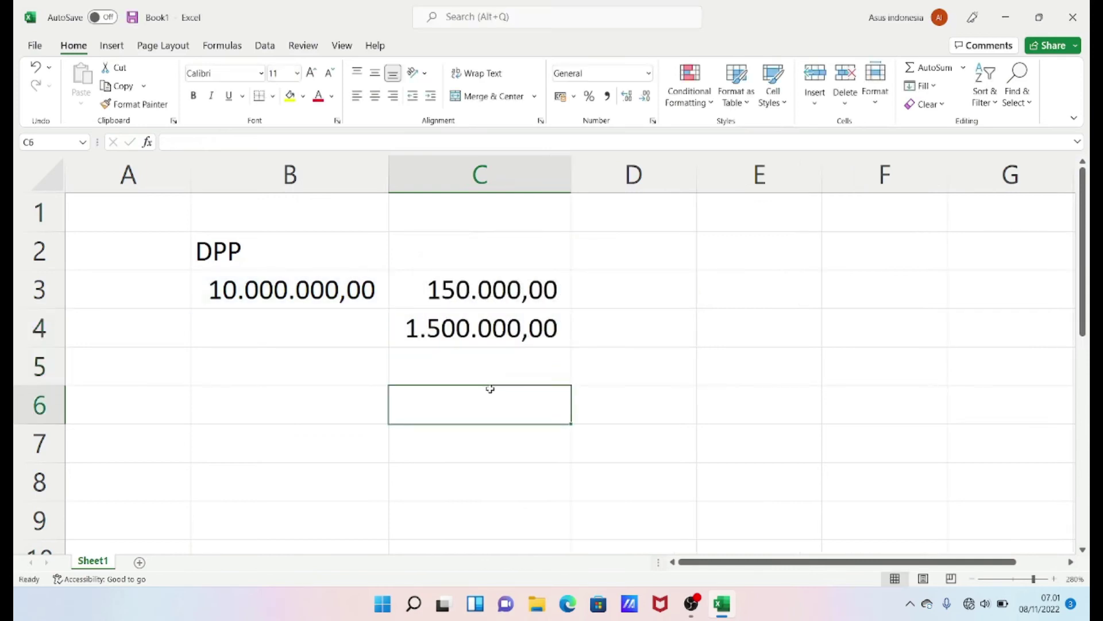
Step: Delete C4's 1.500.000,00 so only C3's 150.000,00 remains, then autofit column C
{"action": "left_click", "coordinate": [473, 326]}
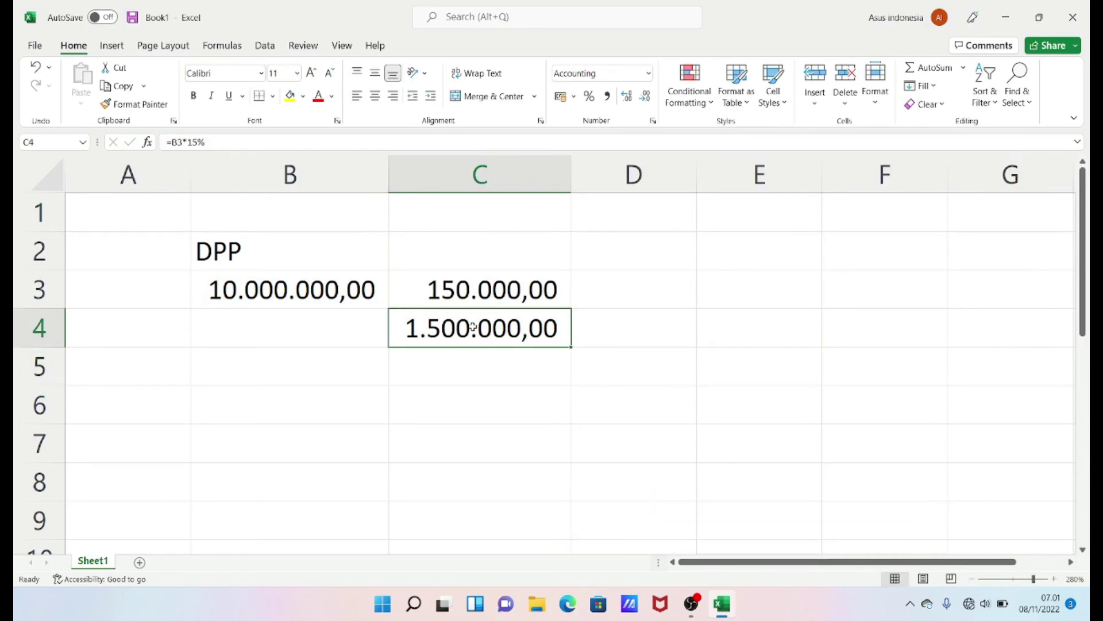
{"action": "left_click", "coordinate": [493, 408]}
{"action": "left_click", "coordinate": [483, 331]}
{"action": "key", "text": "BackSpace"}
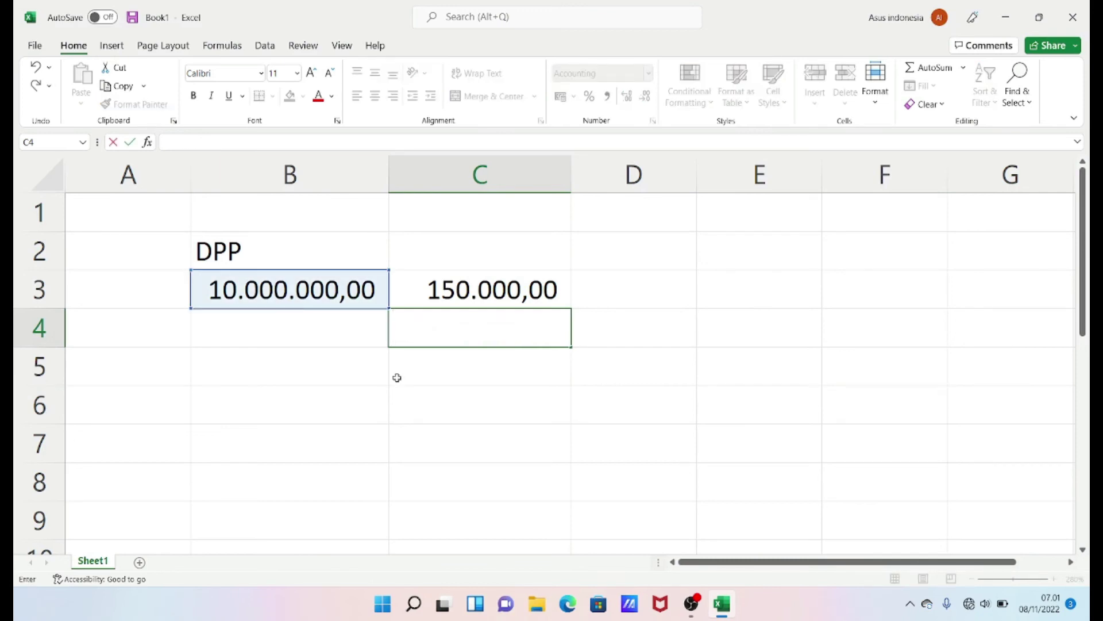
{"action": "left_click", "coordinate": [397, 377]}
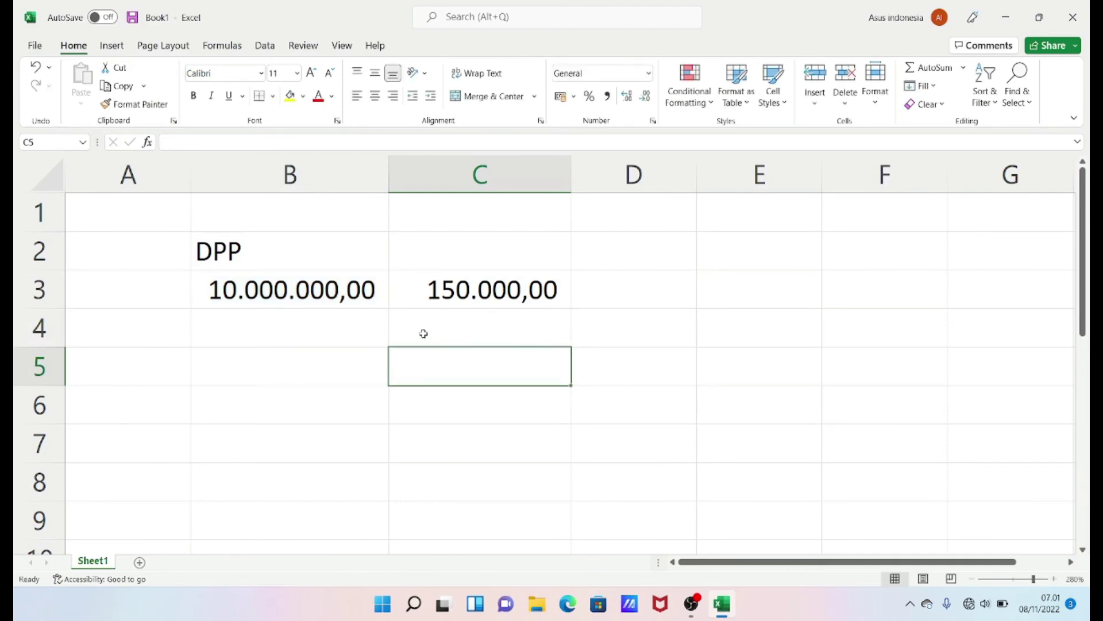
{"action": "double_click", "coordinate": [571, 179]}
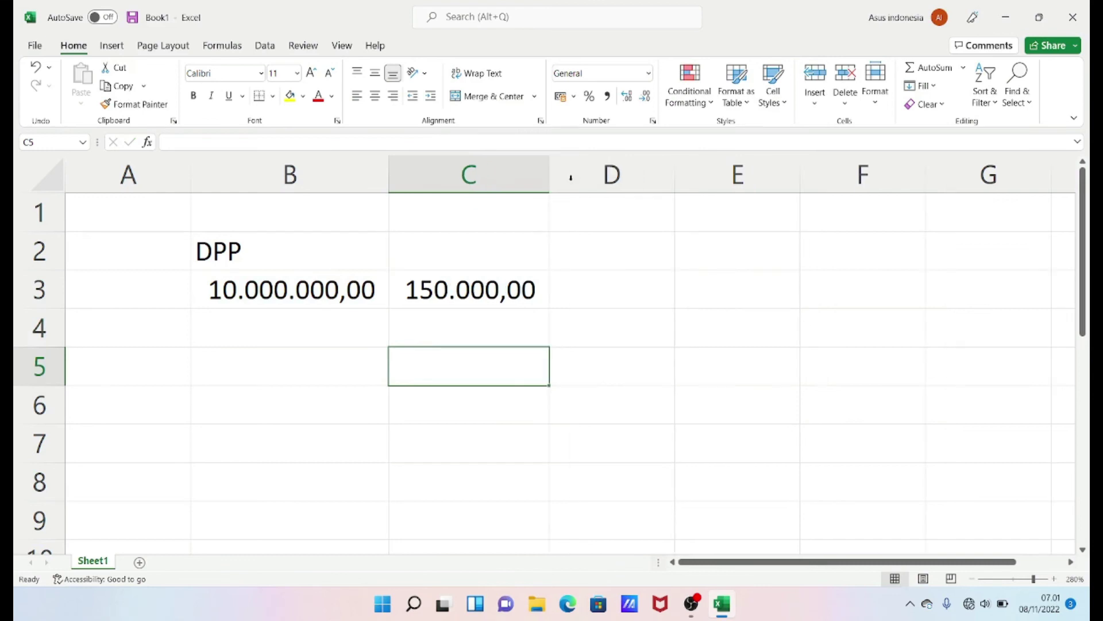